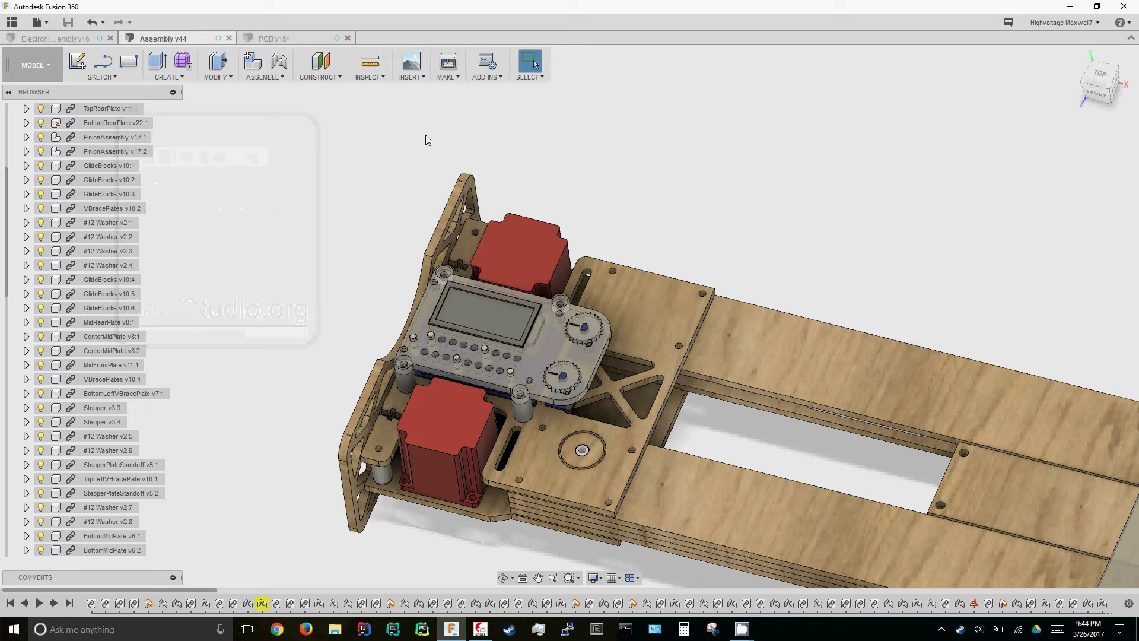
Zoom and orbit the current control panel model to inspect it from steeper angles
scroll(408, 121, "down", 3)
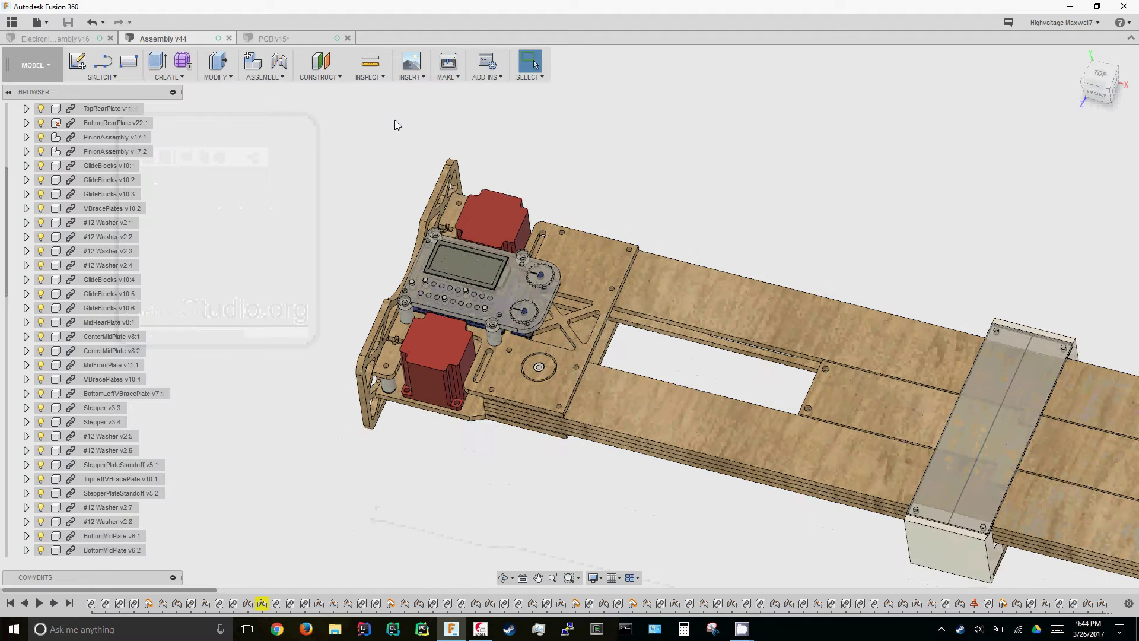
scroll(389, 132, "up", 2)
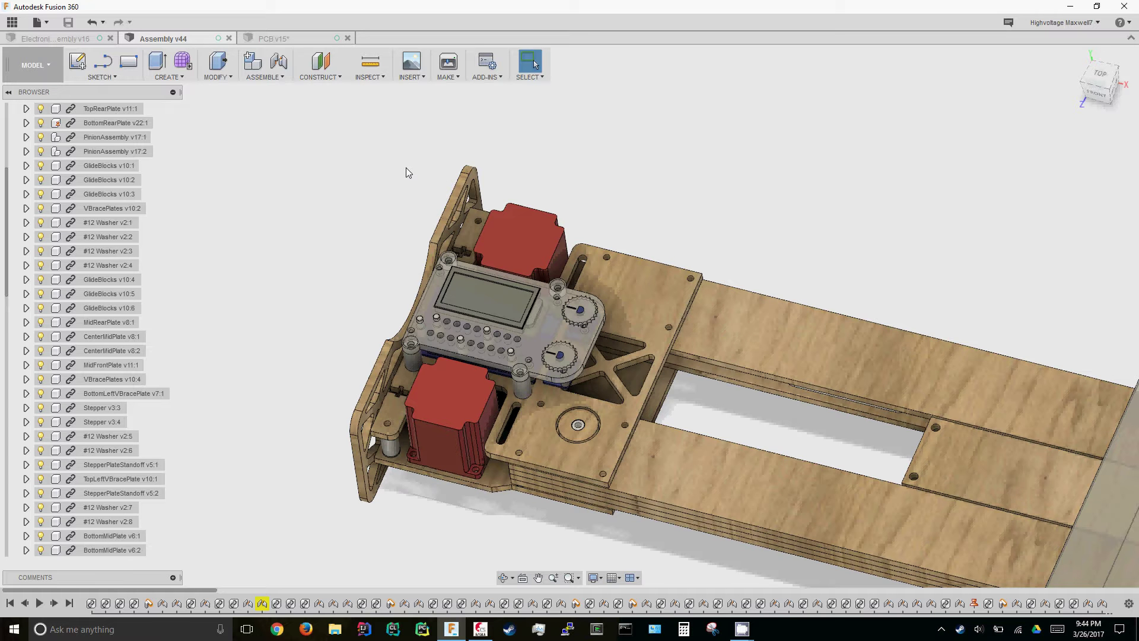
scroll(490, 333, "up", 3)
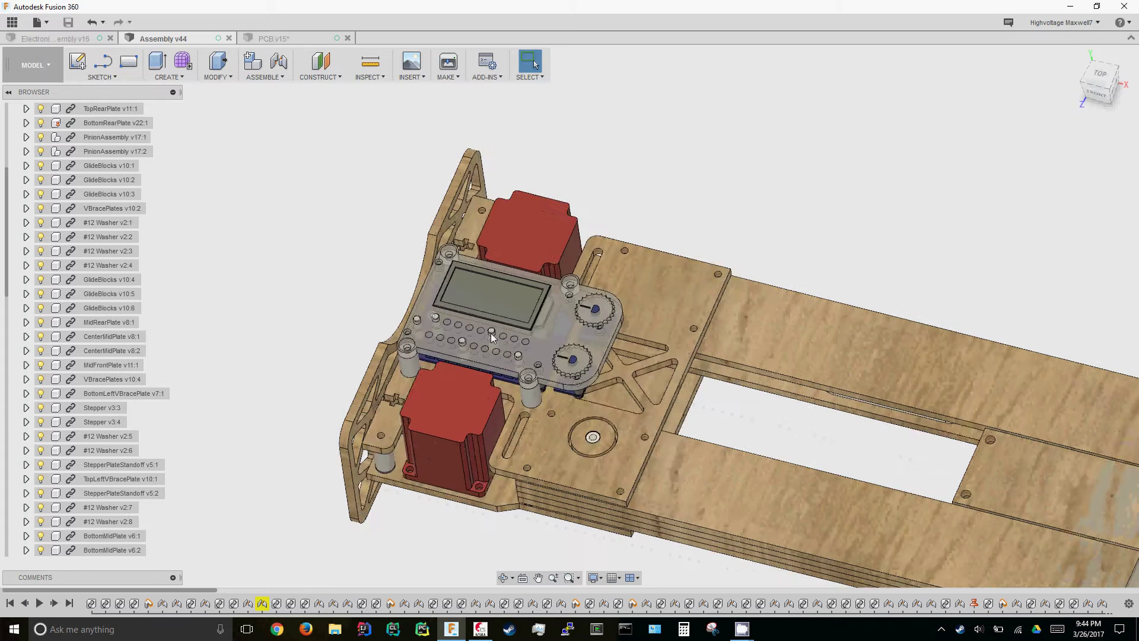
scroll(496, 343, "up", 2)
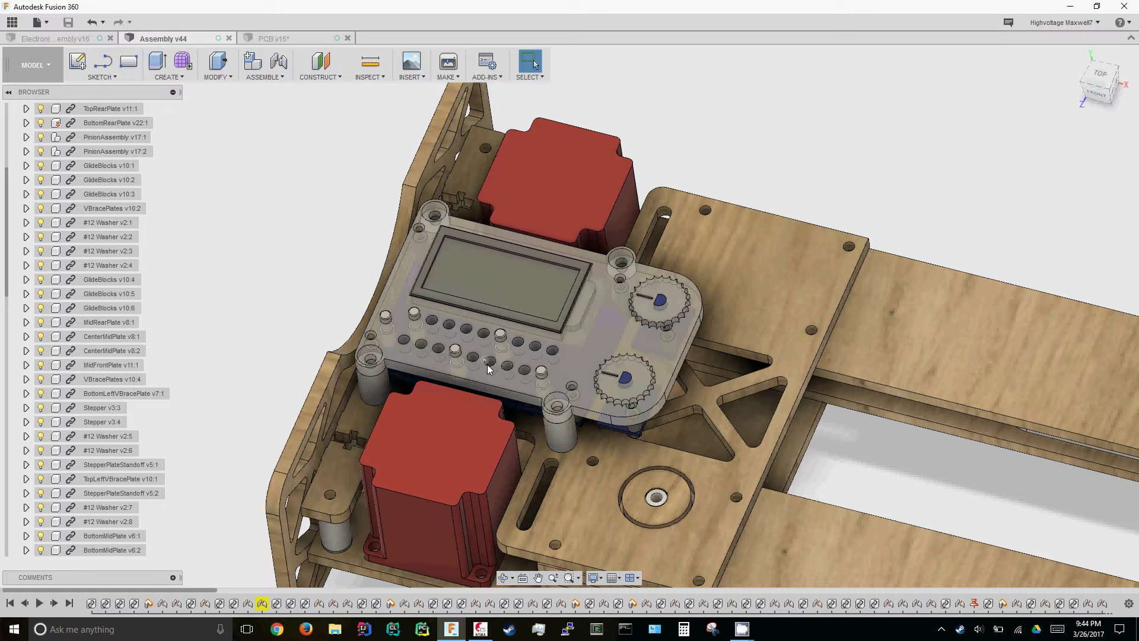
scroll(256, 257, "down", 2)
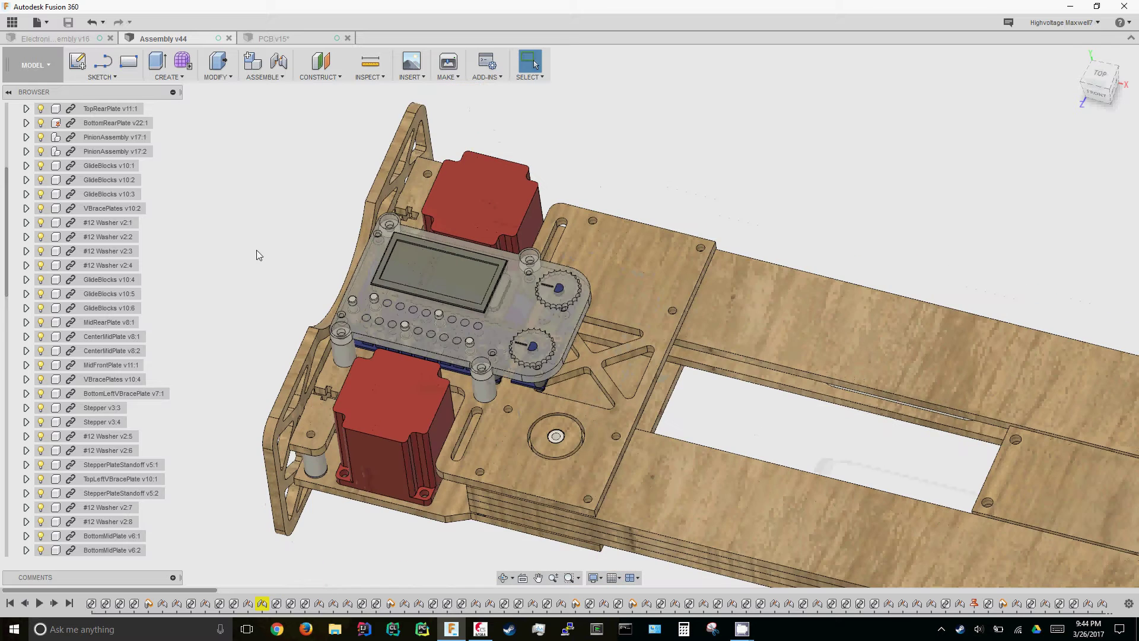
scroll(269, 244, "down", 3)
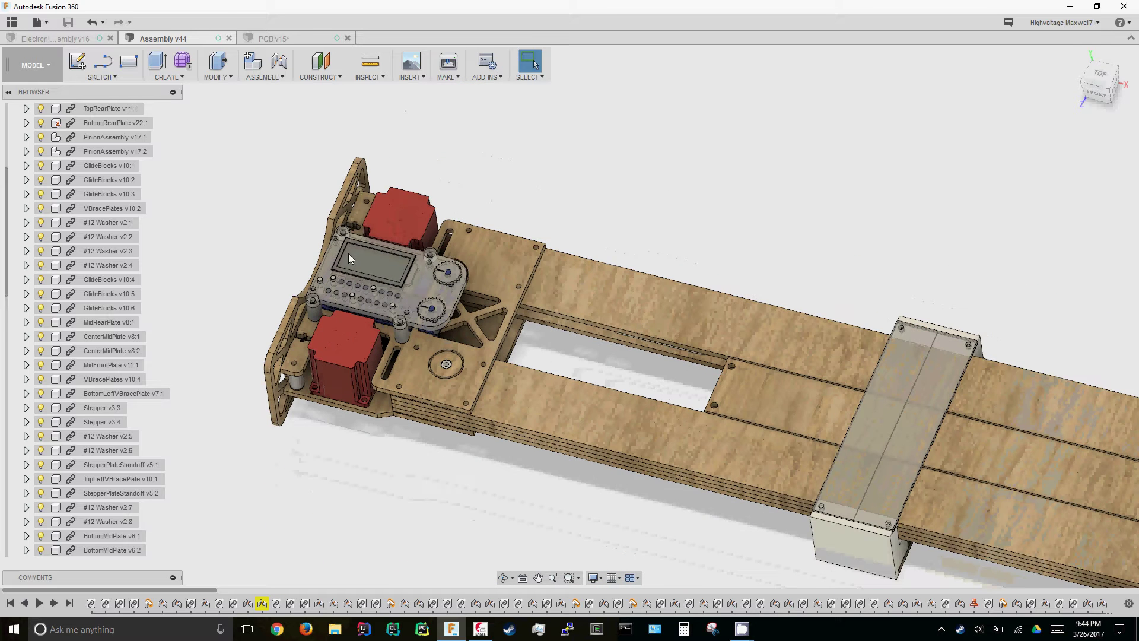
scroll(350, 255, "down", 4)
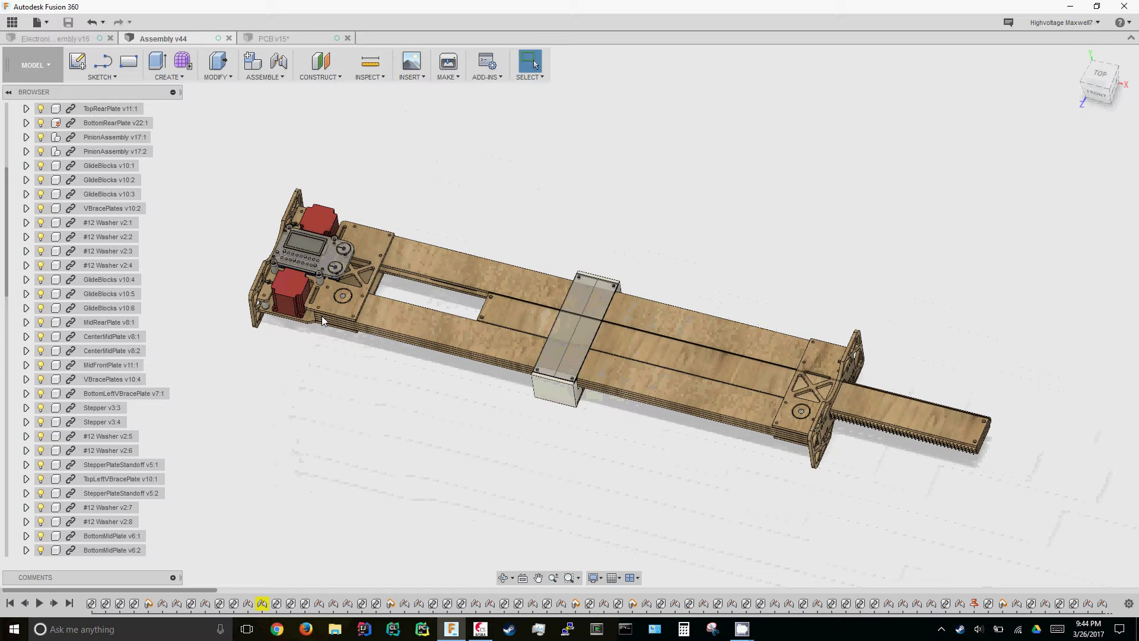
scroll(286, 258, "up", 2)
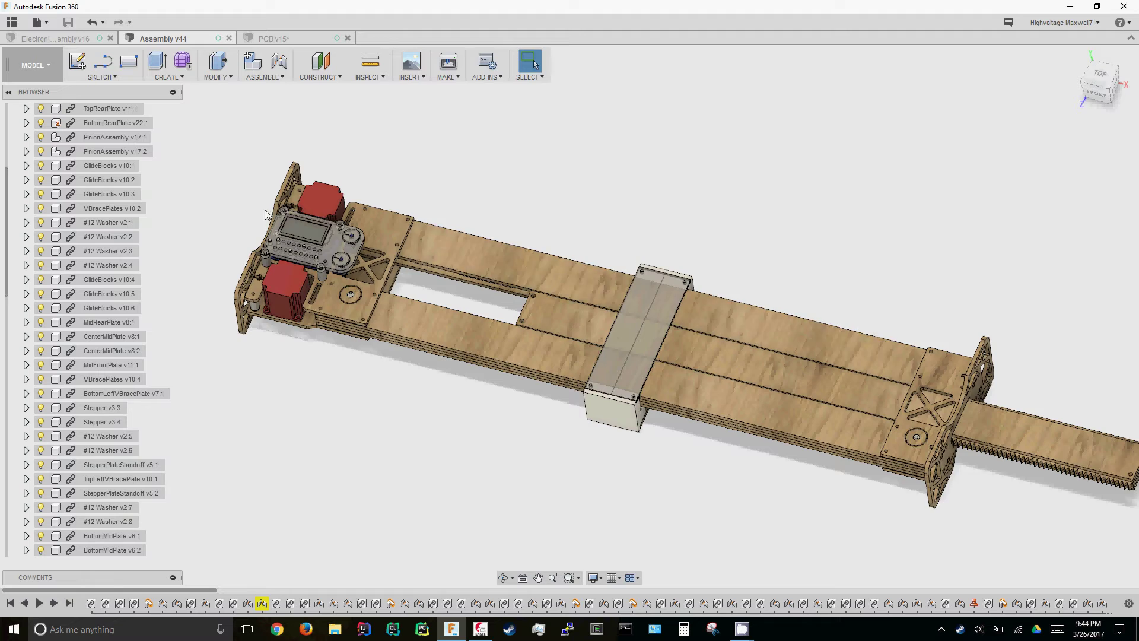
scroll(266, 216, "up", 6)
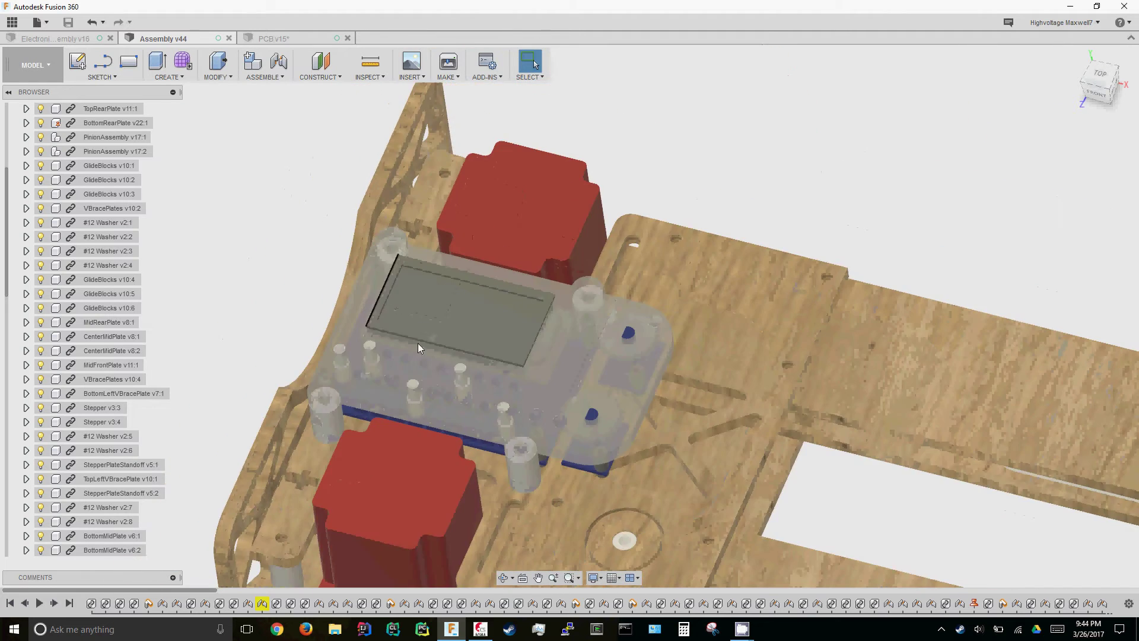
scroll(447, 357, "up", 3)
middle_click_drag(496, 340, 493, 301, "shift")
scroll(492, 301, "down", 2)
scroll(489, 307, "up", 2)
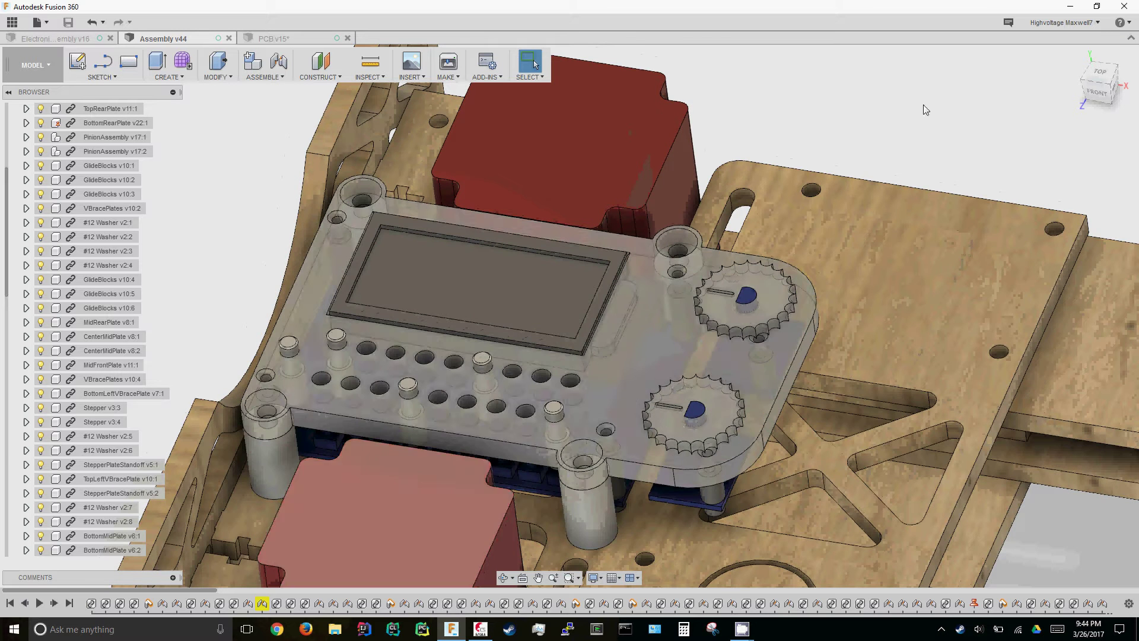
scroll(898, 101, "down", 2)
middle_click_drag(898, 101, 752, 198, "shift")
scroll(806, 123, "up", 3)
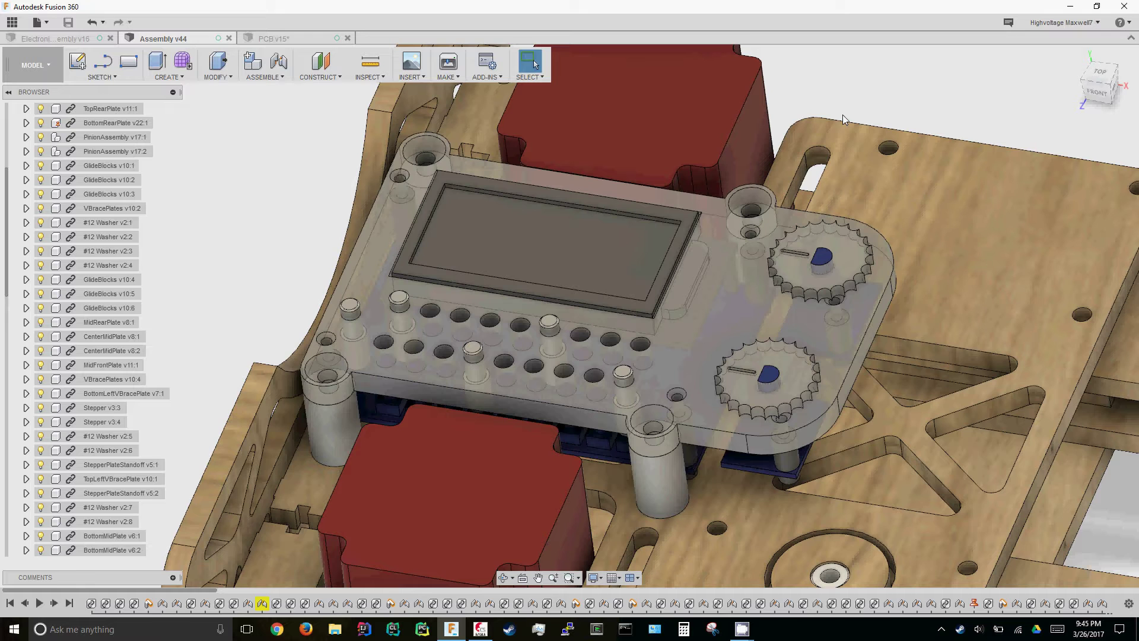
scroll(503, 229, "down", 10)
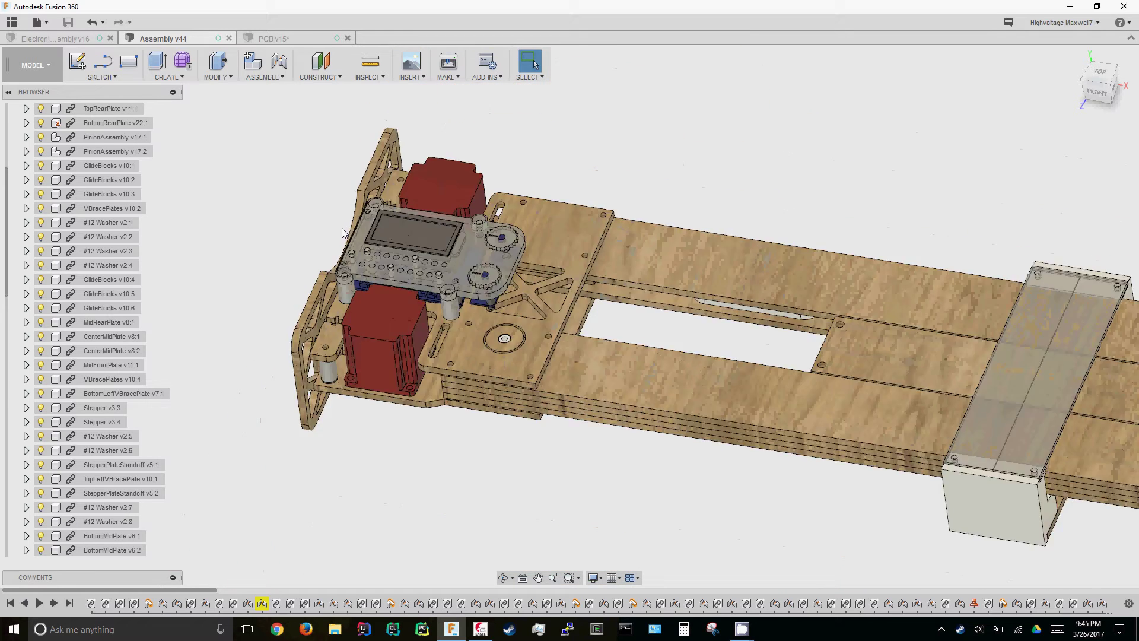
scroll(587, 285, "up", 10)
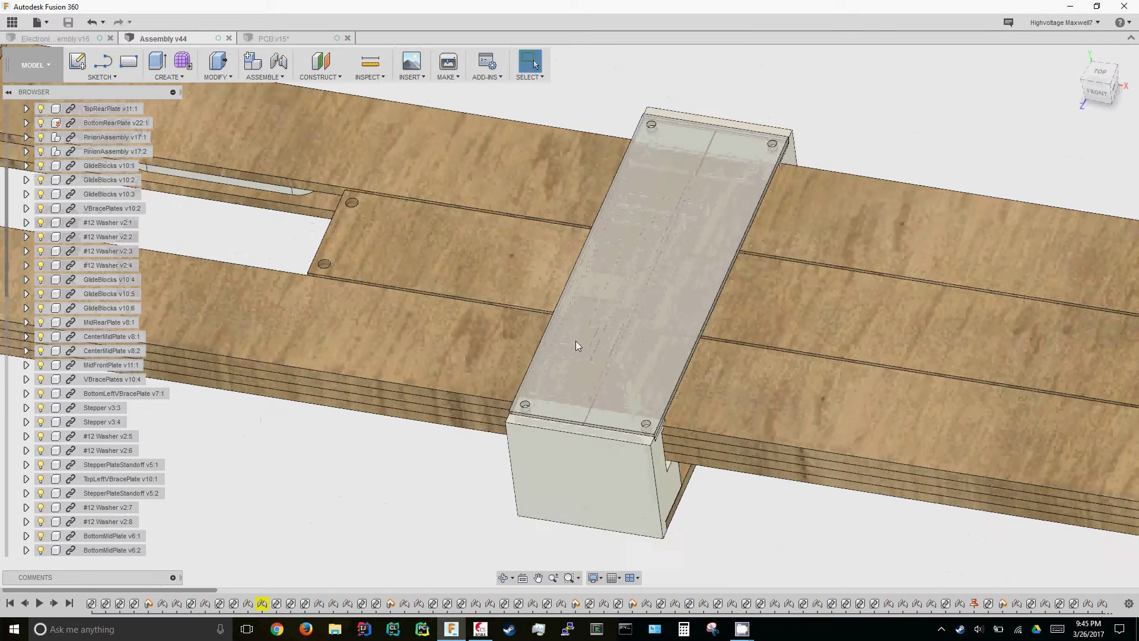
scroll(1094, 456, "down", 8)
scroll(594, 311, "up", 8)
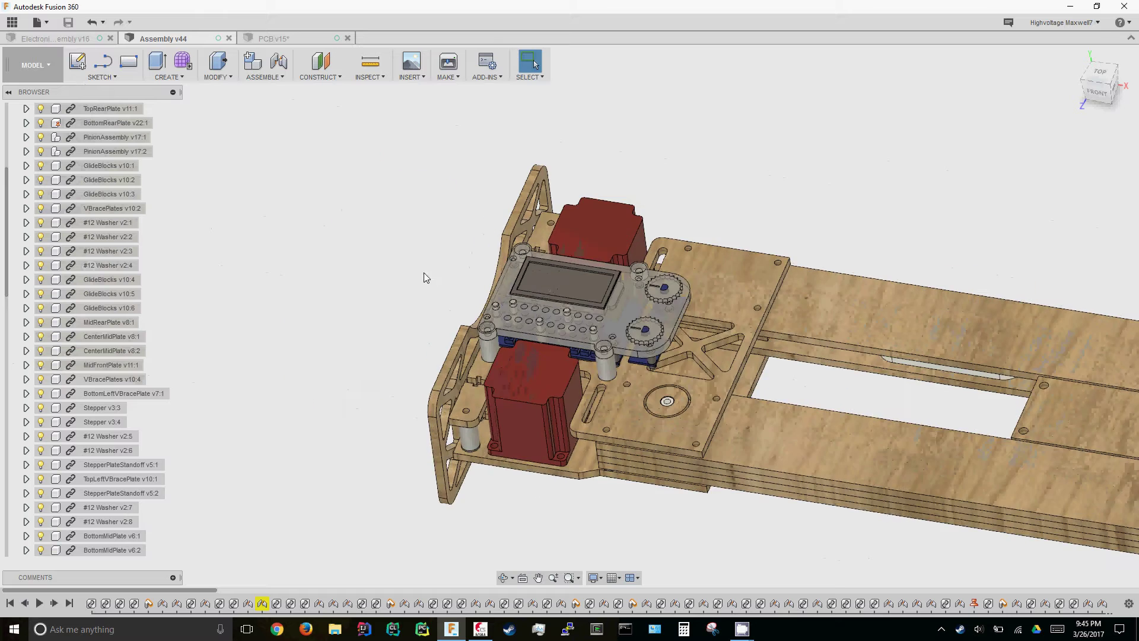
scroll(594, 312, "up", 10)
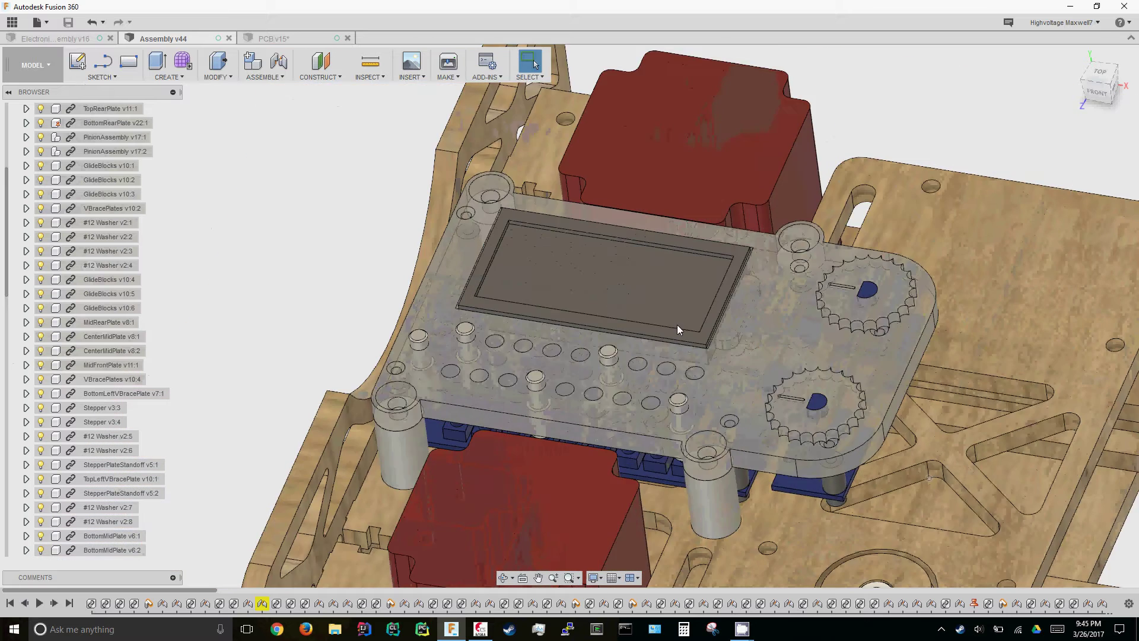
scroll(677, 318, "down", 2)
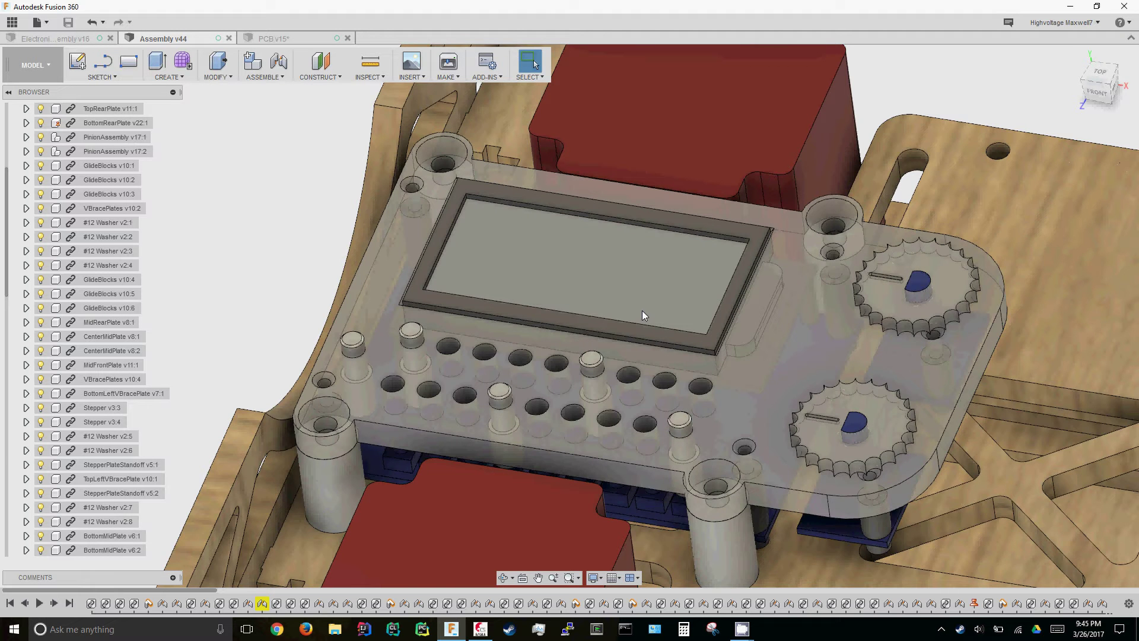
scroll(478, 212, "down", 5)
scroll(475, 209, "up", 6)
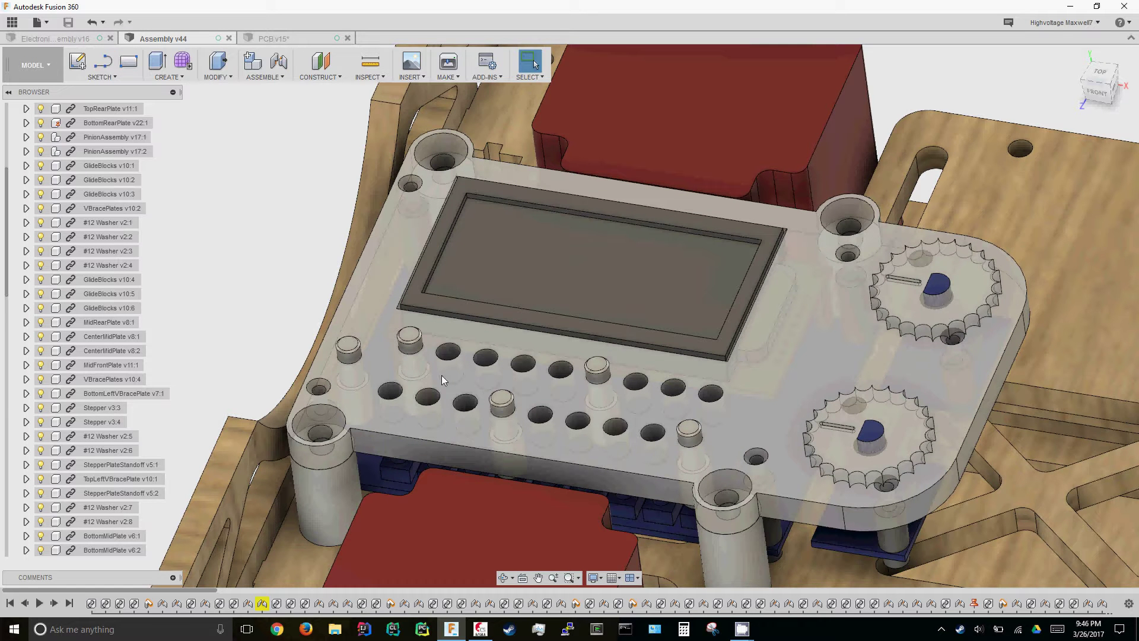
scroll(433, 375, "down", 2)
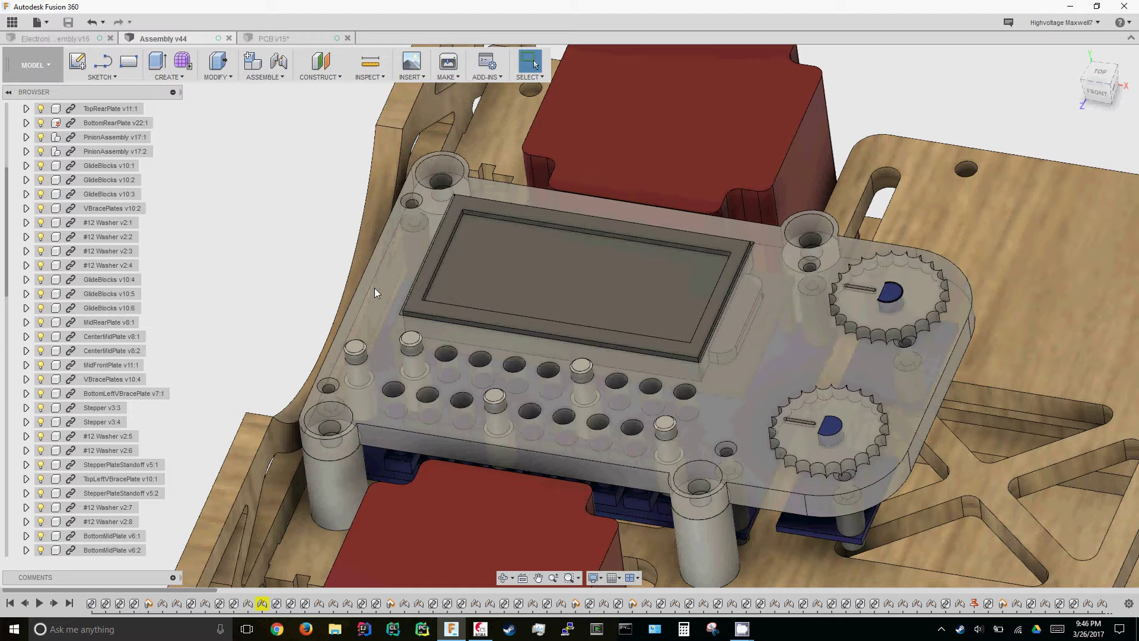
scroll(362, 293, "down", 5)
scroll(362, 285, "down", 8)
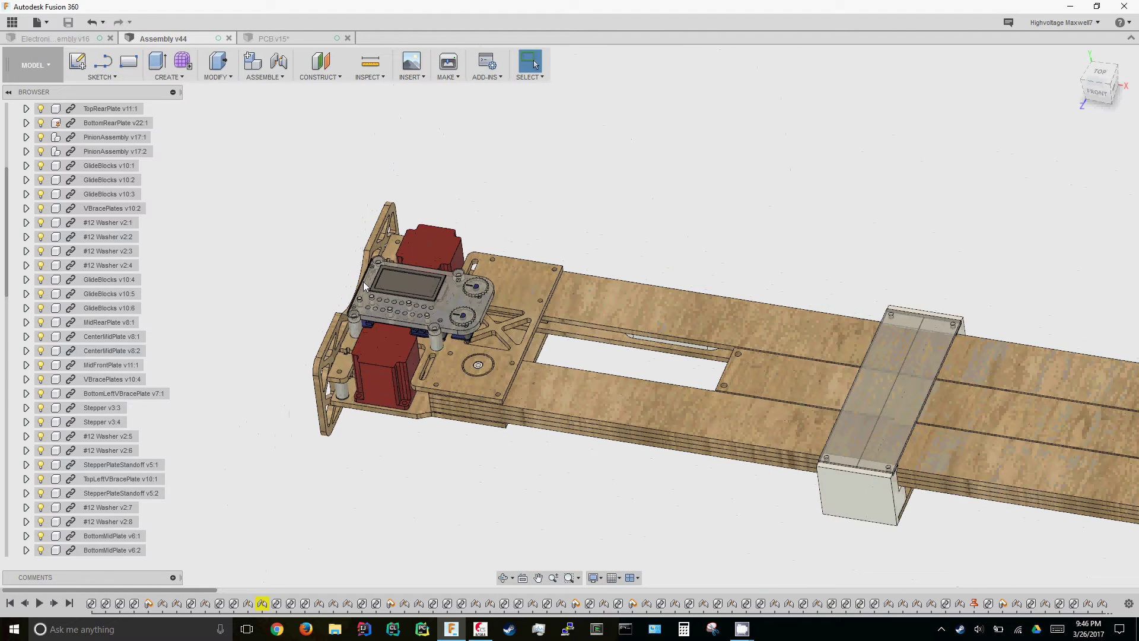
scroll(407, 294, "up", 6)
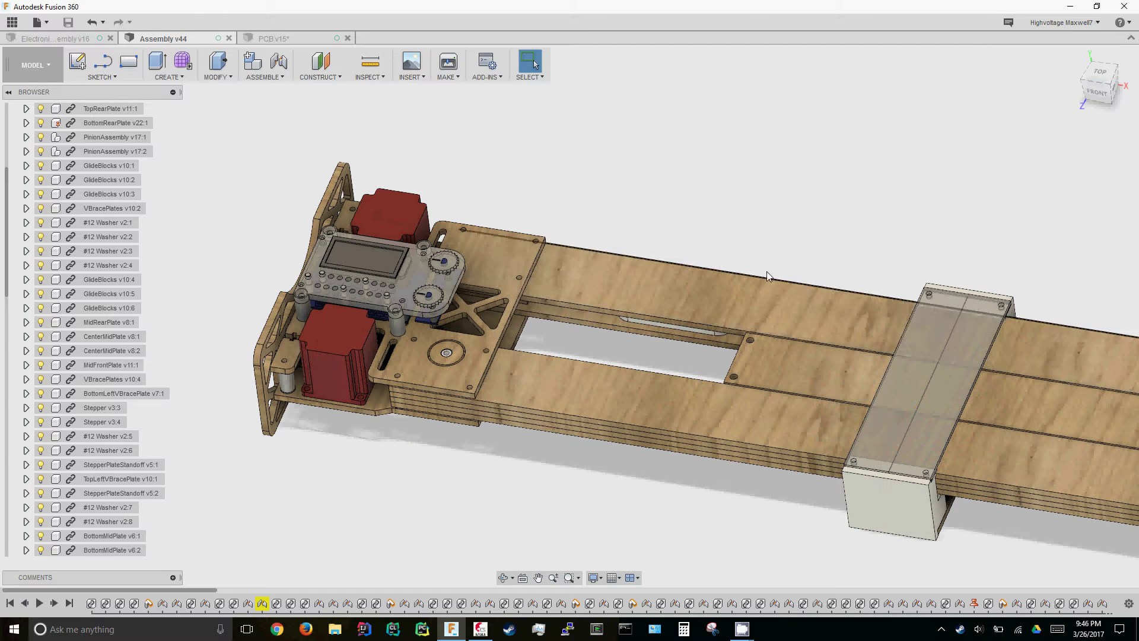
scroll(441, 266, "up", 3)
scroll(466, 255, "up", 3)
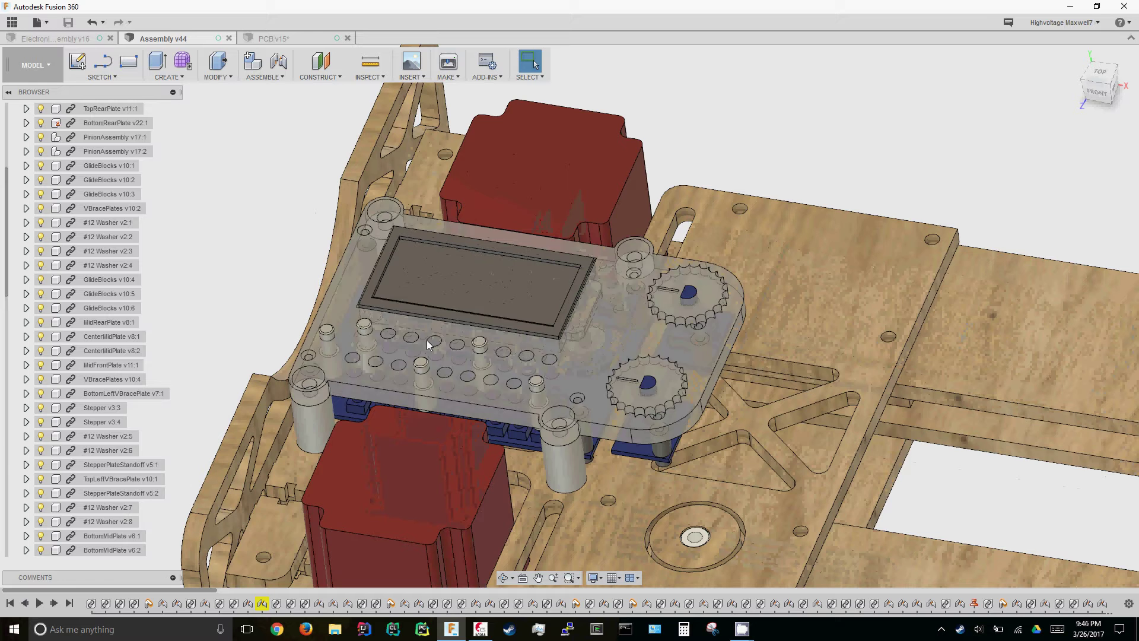
scroll(430, 342, "up", 2)
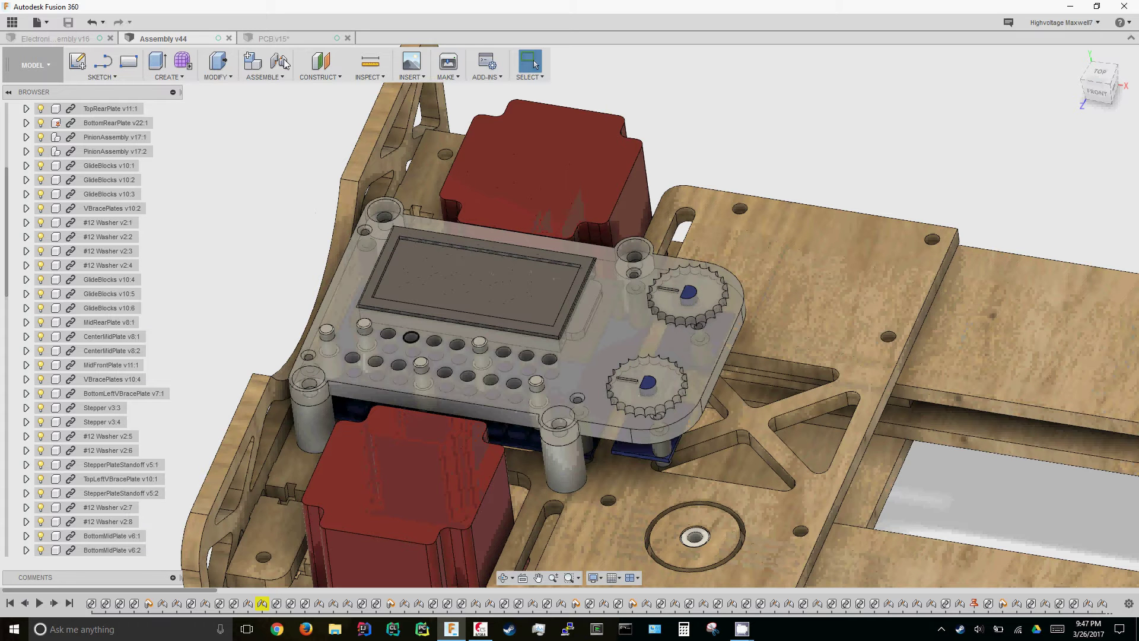
Switch to the Electronics Assembly v16 design and orbit the faceplate assembly to a front view
left_click(256, 36)
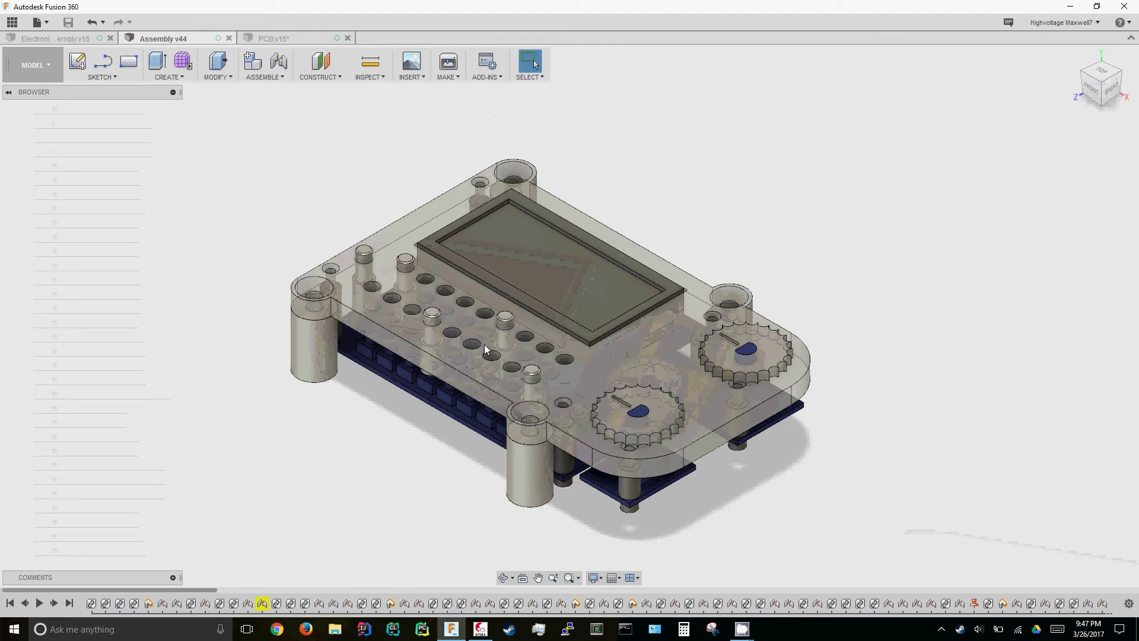
middle_click_drag(485, 344, 315, 145, "shift")
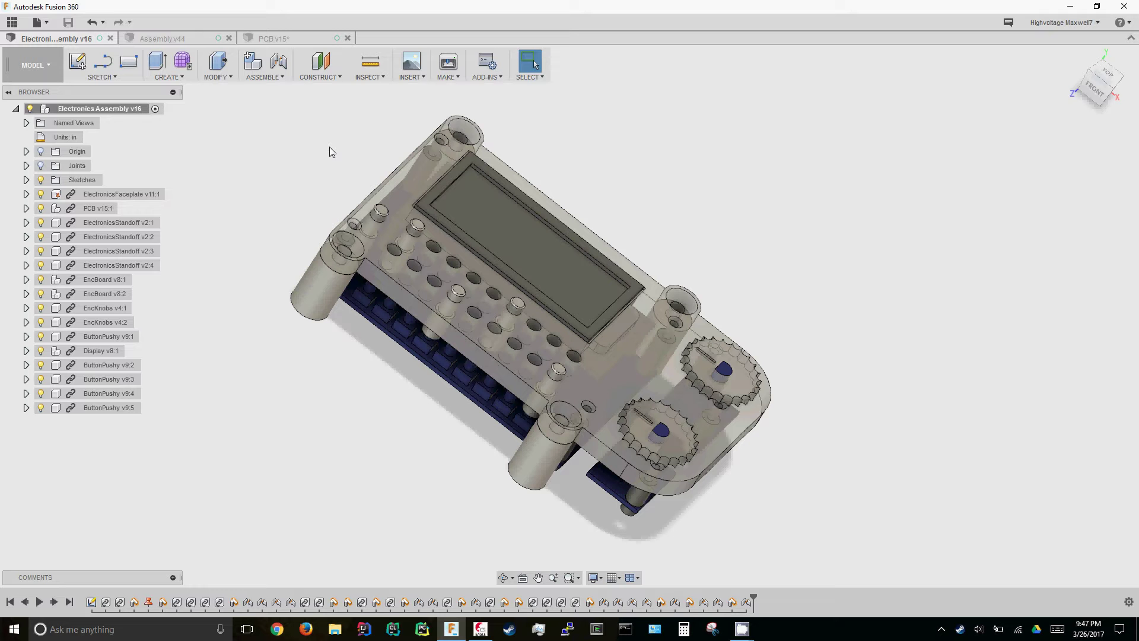
middle_click_drag(363, 155, 402, 176, "shift")
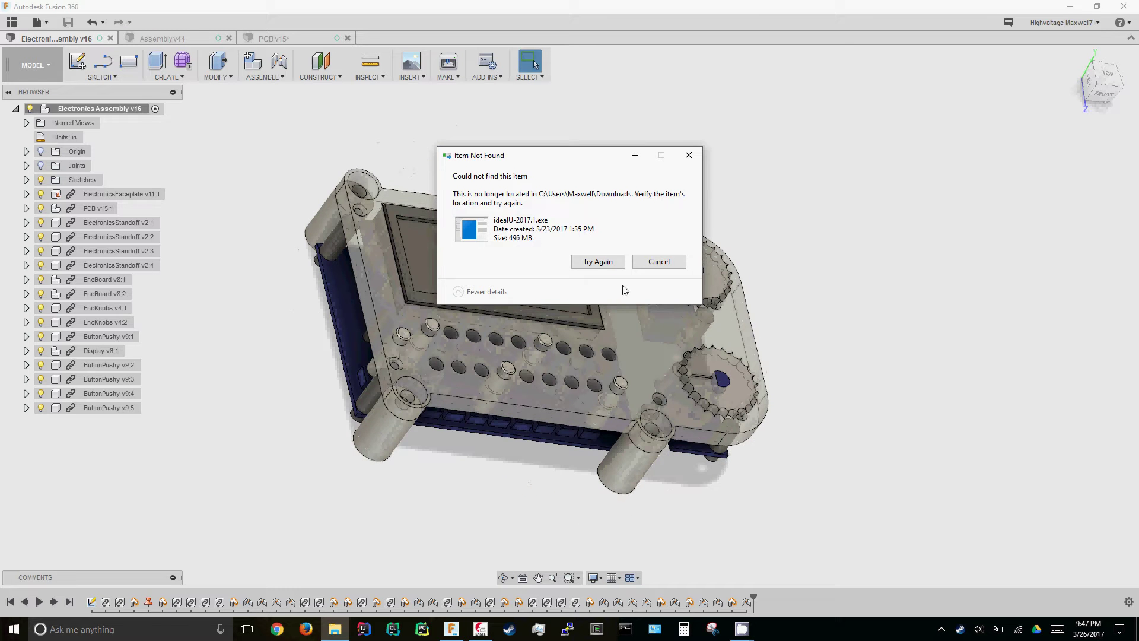
Cancel the Item Not Found warning and return to the Electronics Assembly v16 window
left_click(658, 266)
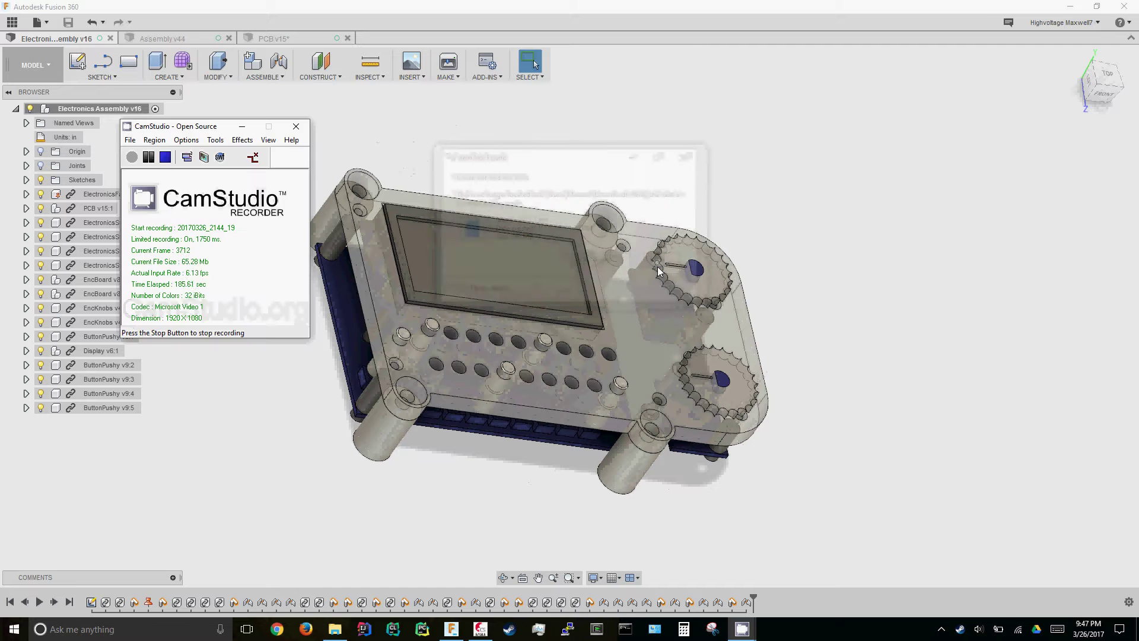
left_click(258, 304)
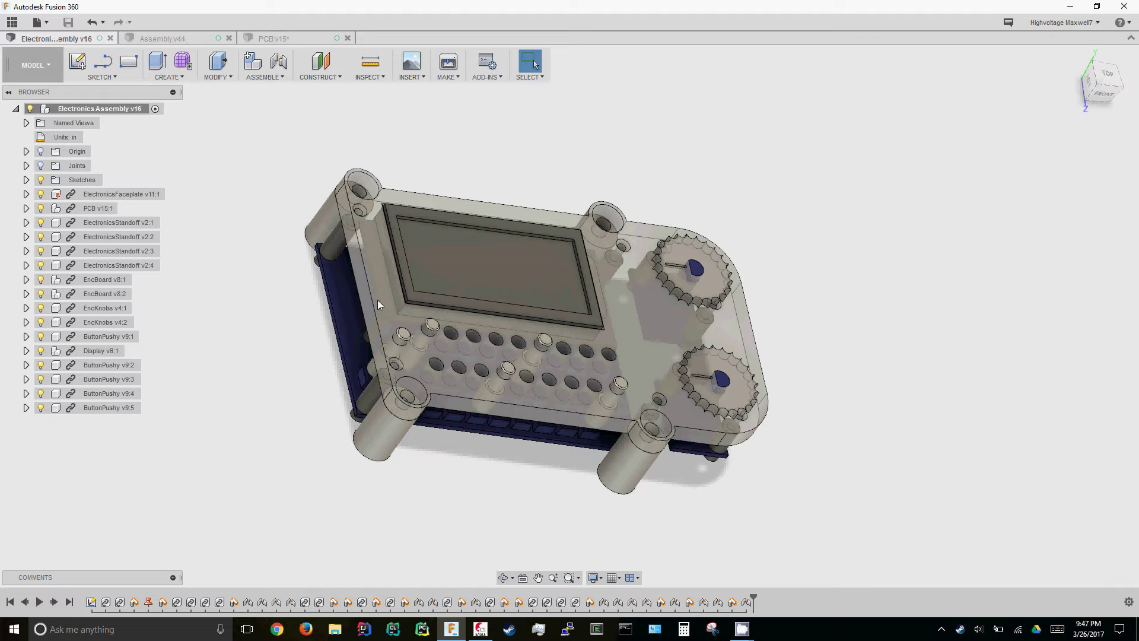
scroll(369, 401, "up", 3)
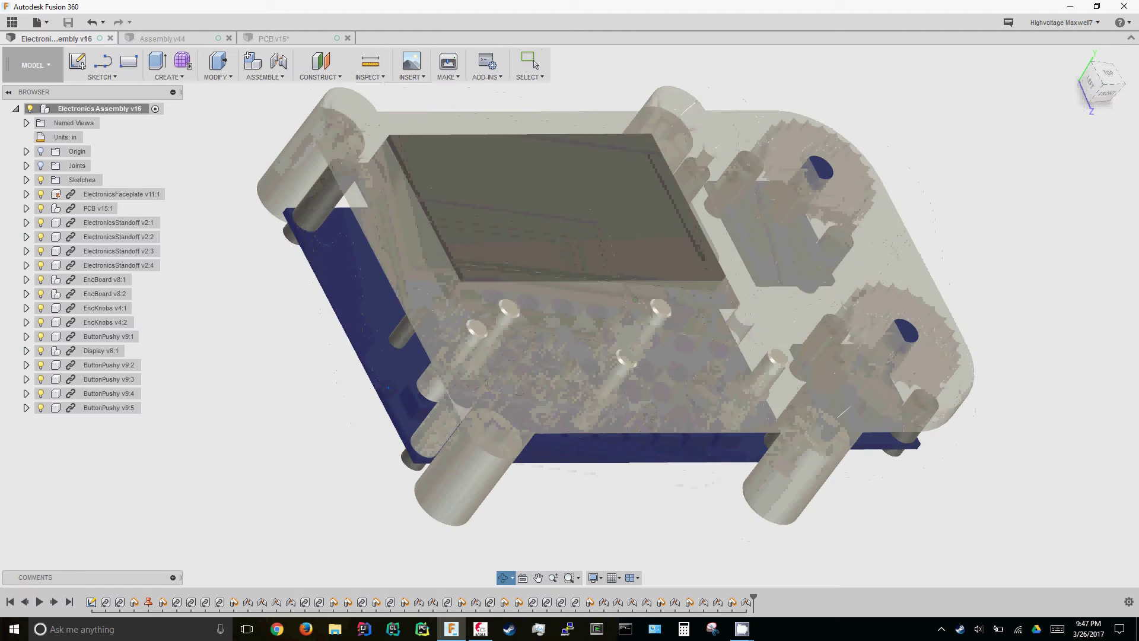
middle_click_drag(415, 385, 368, 218, "shift")
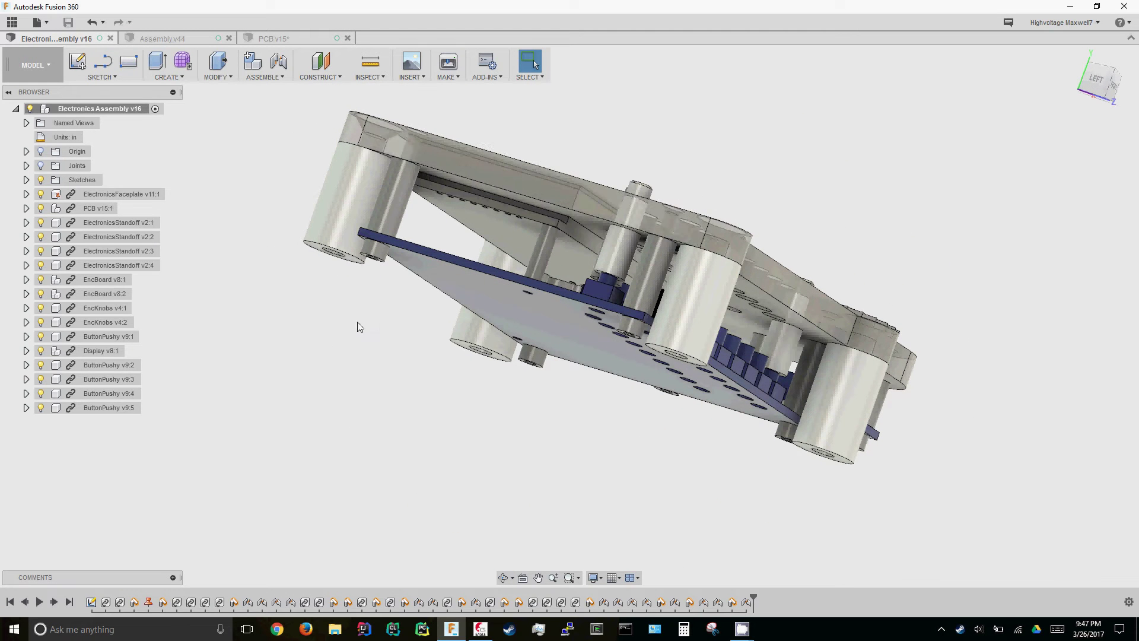
middle_click_drag(397, 290, 368, 343, "shift")
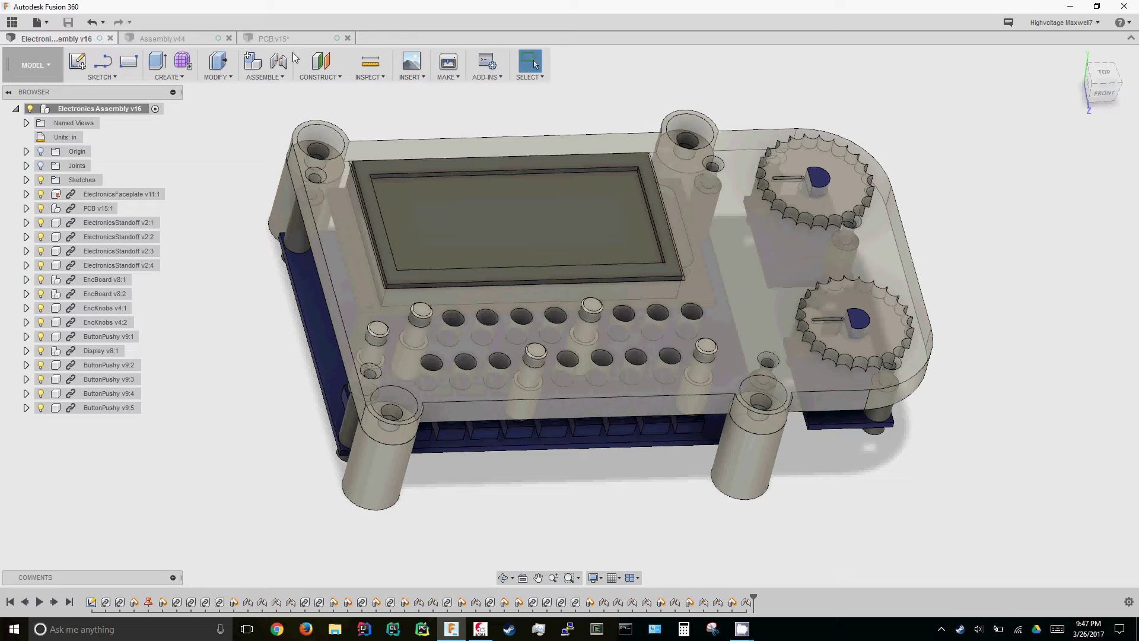
key("ctrl+Tab")
scroll(373, 290, "down", 1)
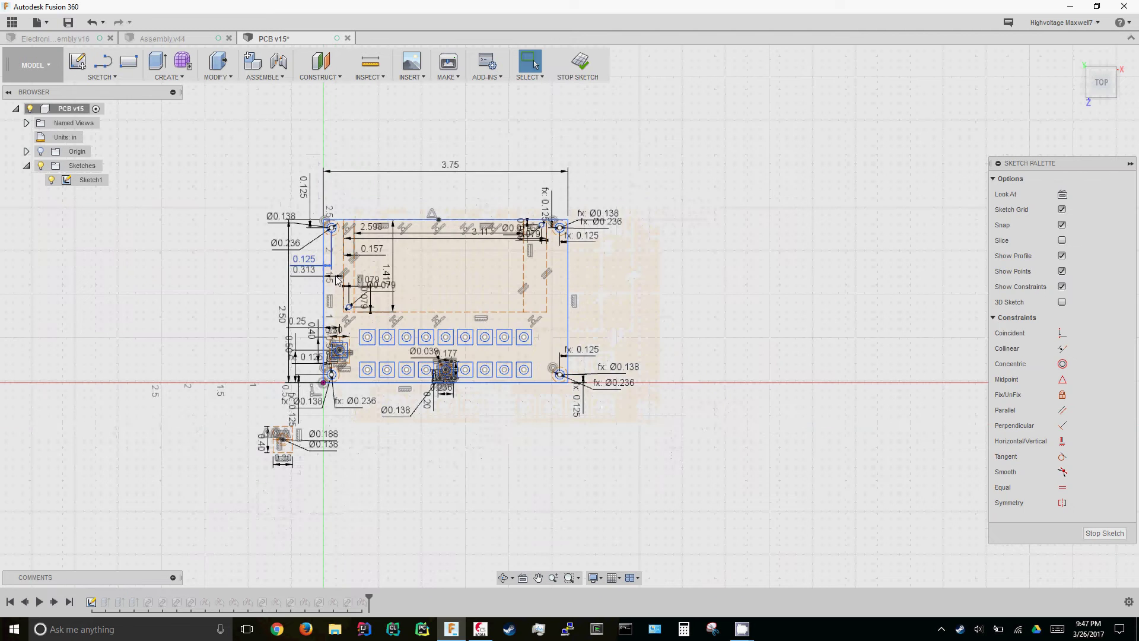
scroll(374, 290, "up", 2)
scroll(374, 290, "up", 3)
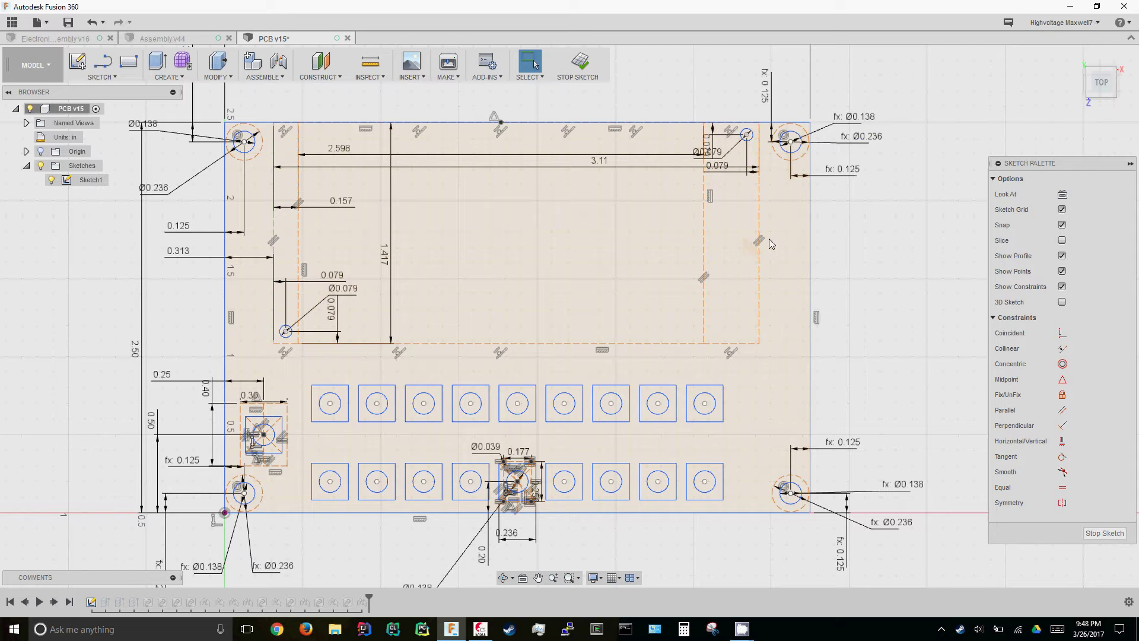
left_click(55, 41)
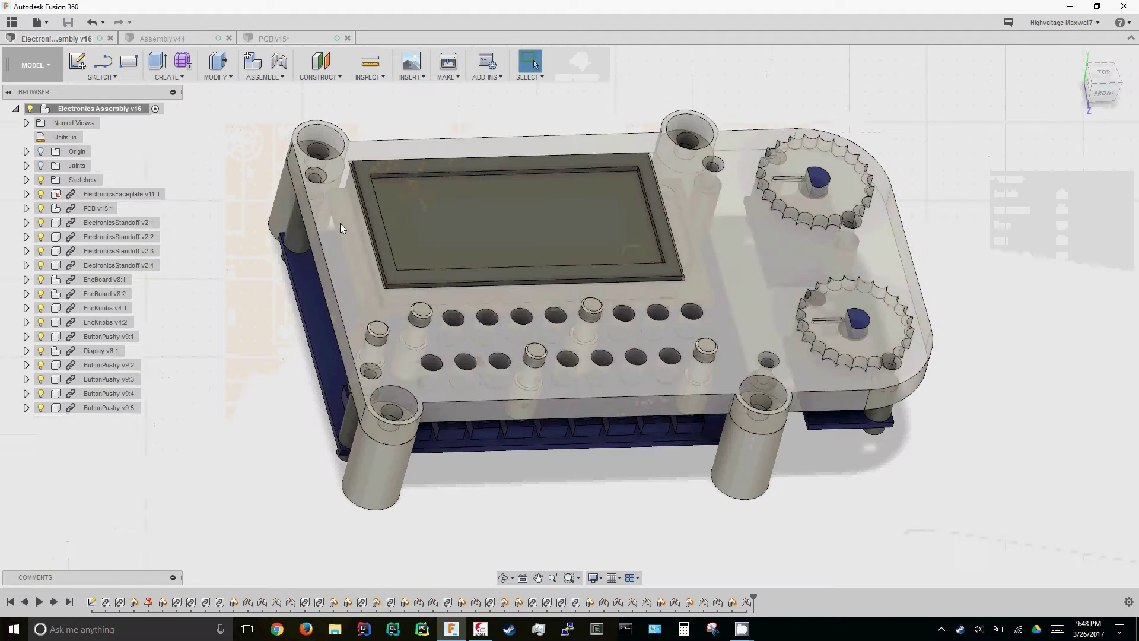
middle_click_drag(341, 228, 543, 252, "shift")
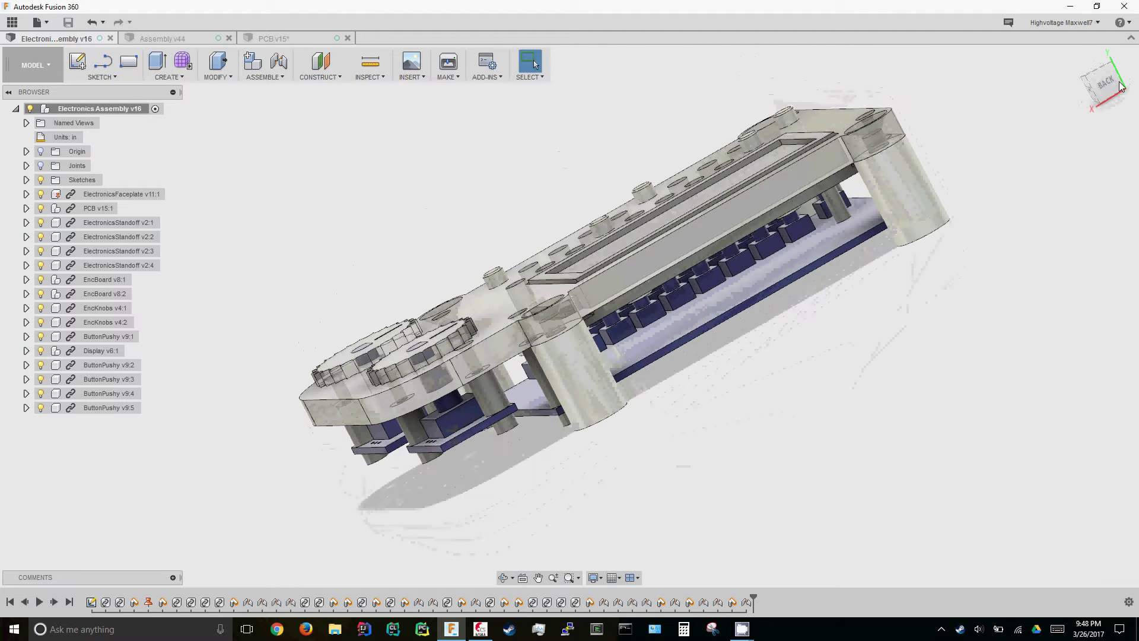
left_click(1120, 87)
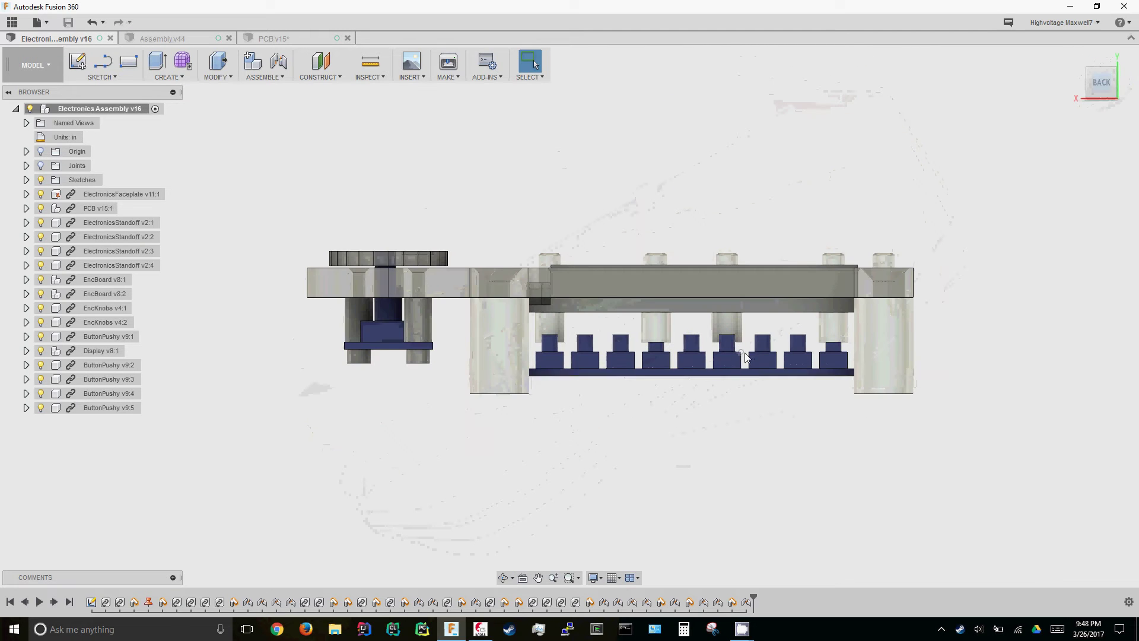
middle_click_drag(918, 178, 848, 223, "shift")
scroll(849, 223, "up", 3)
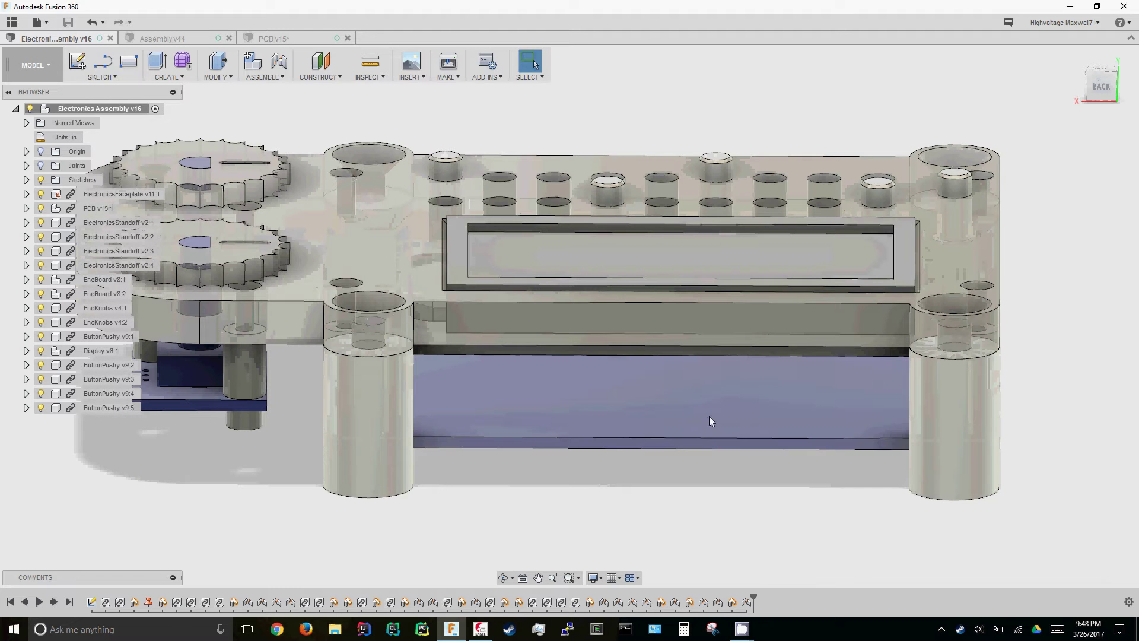
middle_click_drag(711, 420, 623, 464, "shift")
scroll(623, 464, "up", 2)
scroll(616, 462, "down", 3)
scroll(677, 436, "up", 3)
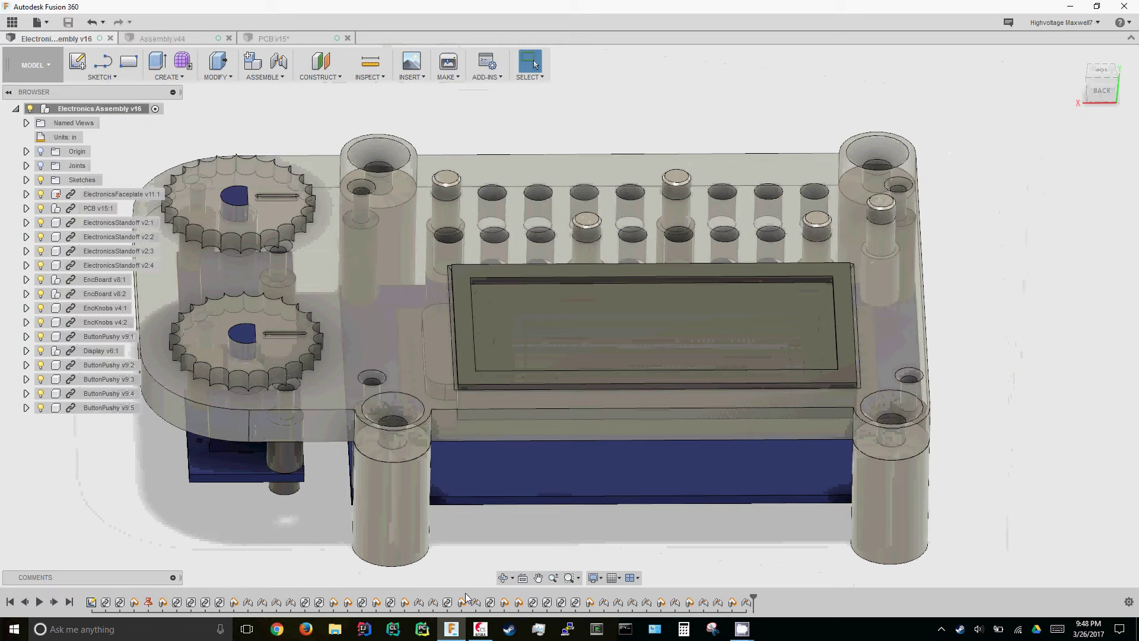
Open SlideRule's MainBoard.sch in a maximized schematic editor and zoom around the drawing
left_click(486, 633)
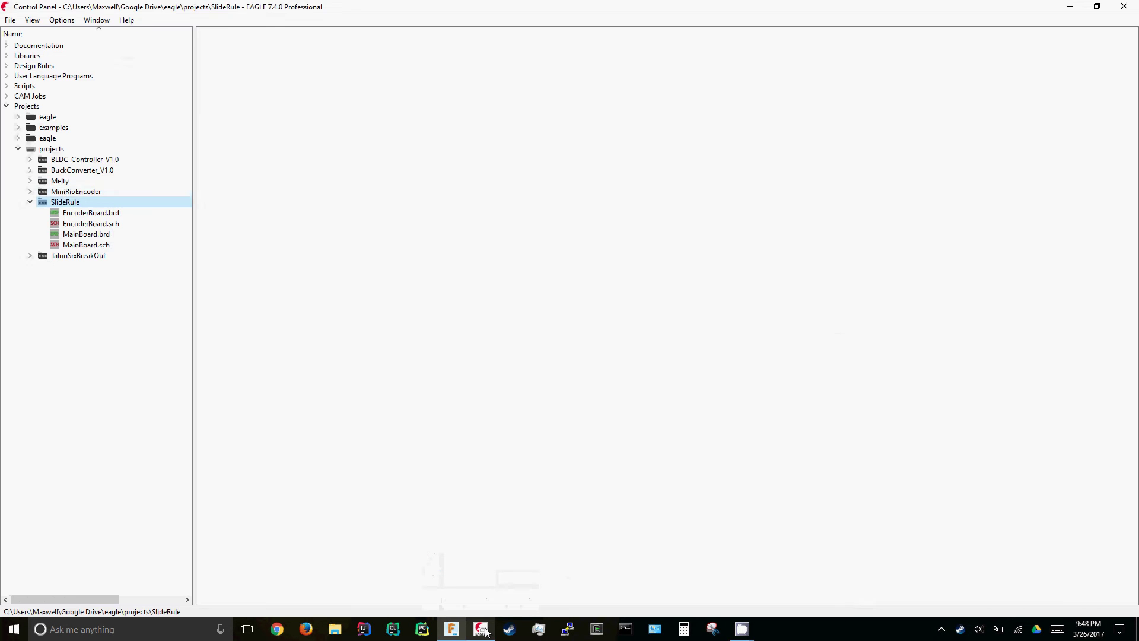
double_click(89, 245)
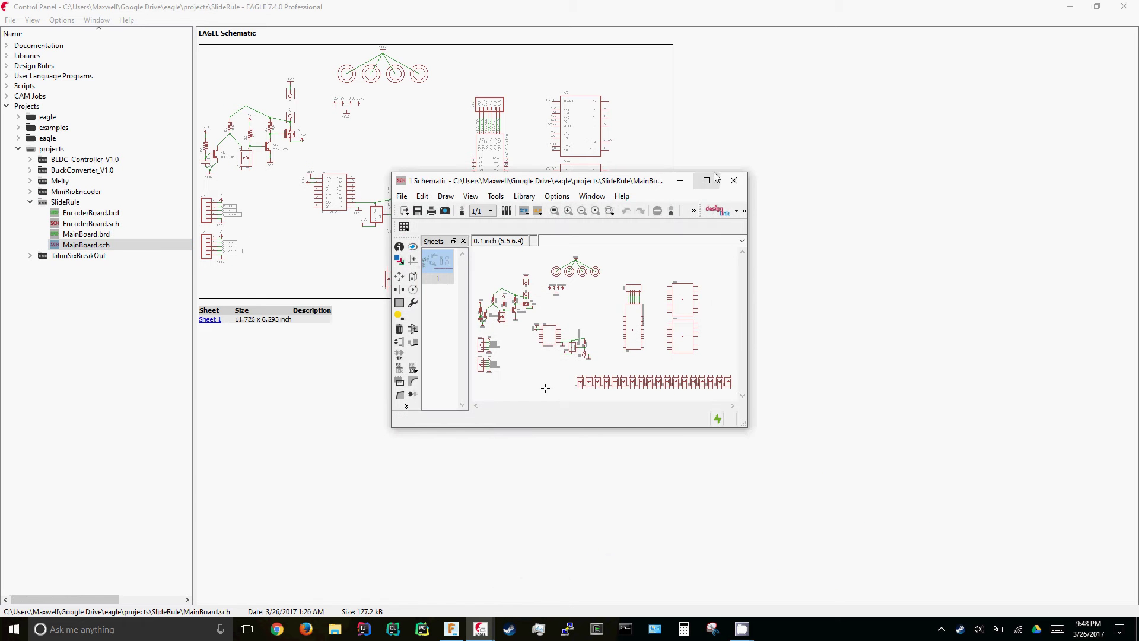
left_click(706, 181)
scroll(446, 225, "up", 3)
scroll(446, 225, "down", 3)
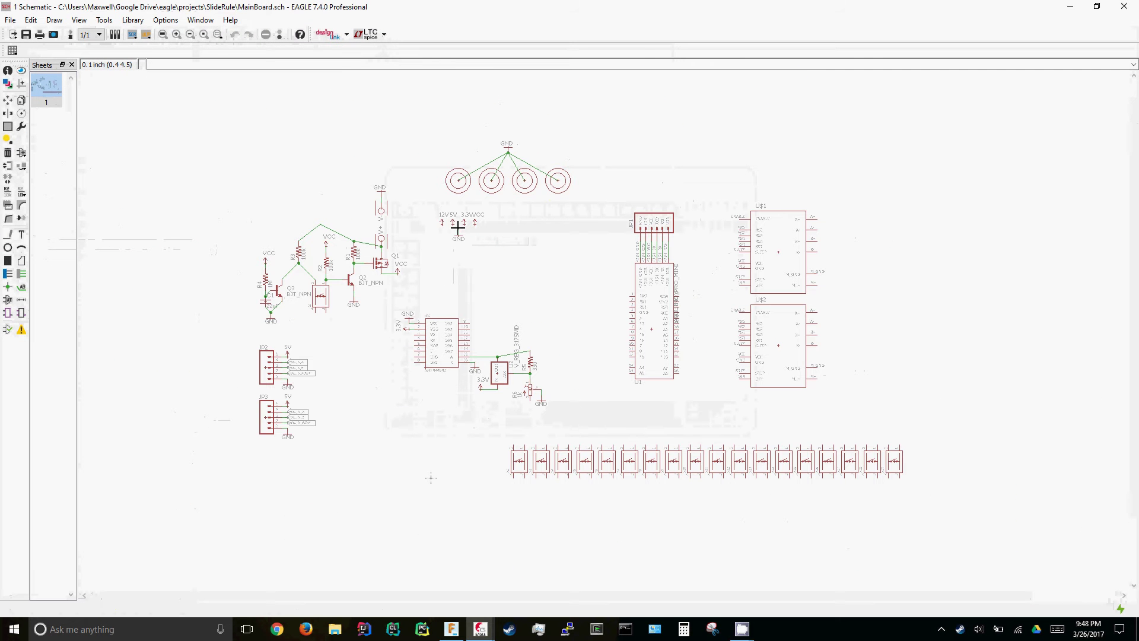
scroll(737, 257, "up", 2)
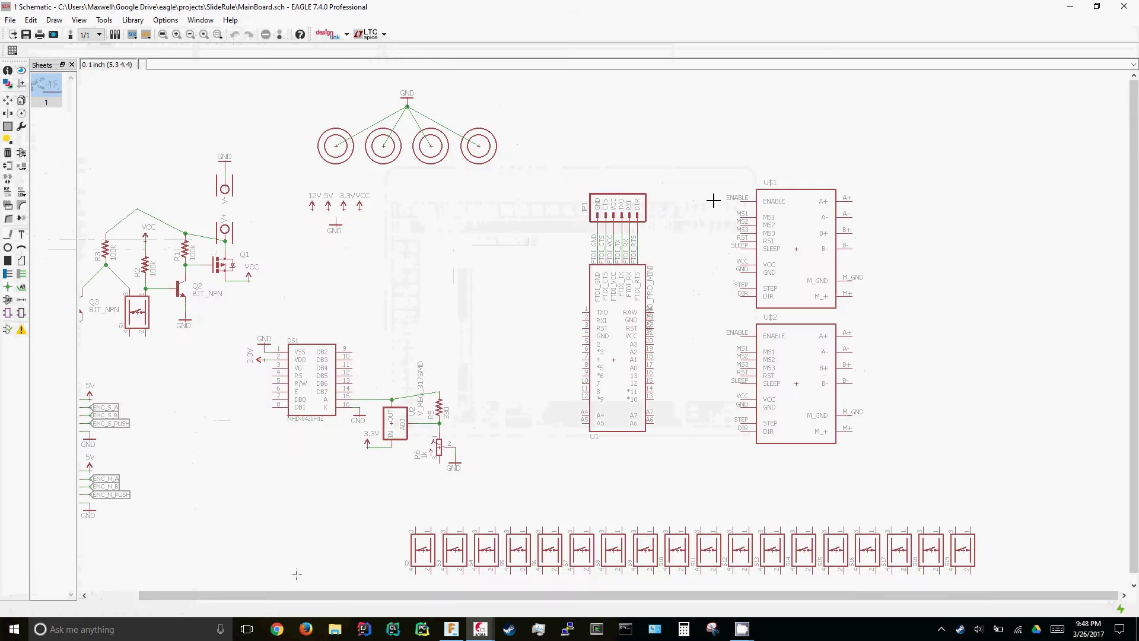
scroll(714, 181, "down", 3)
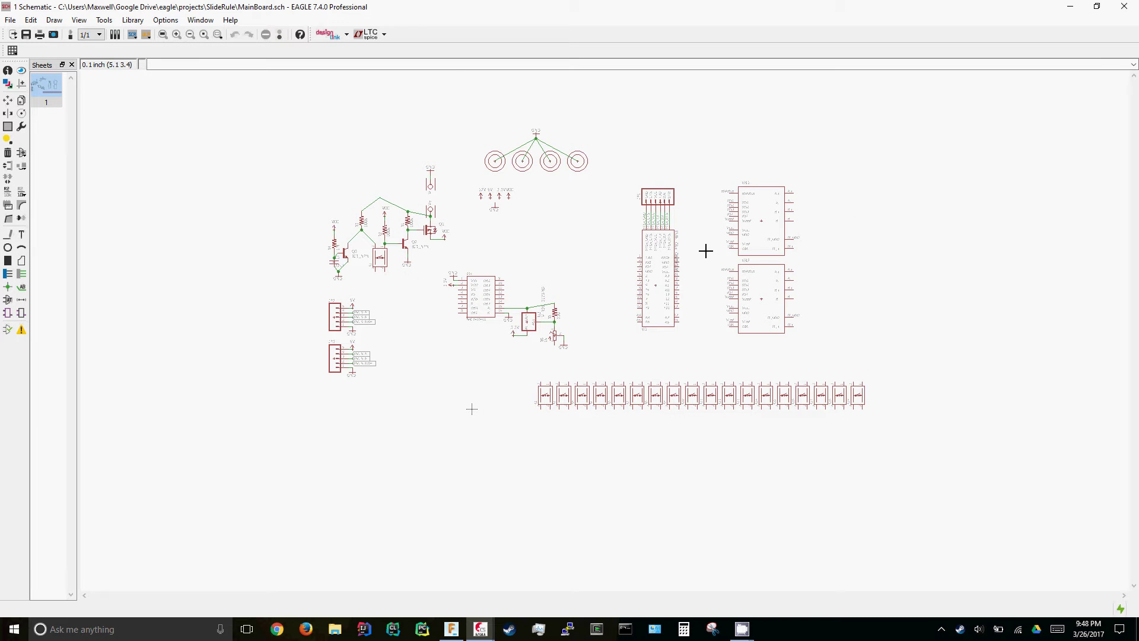
scroll(706, 251, "up", 2)
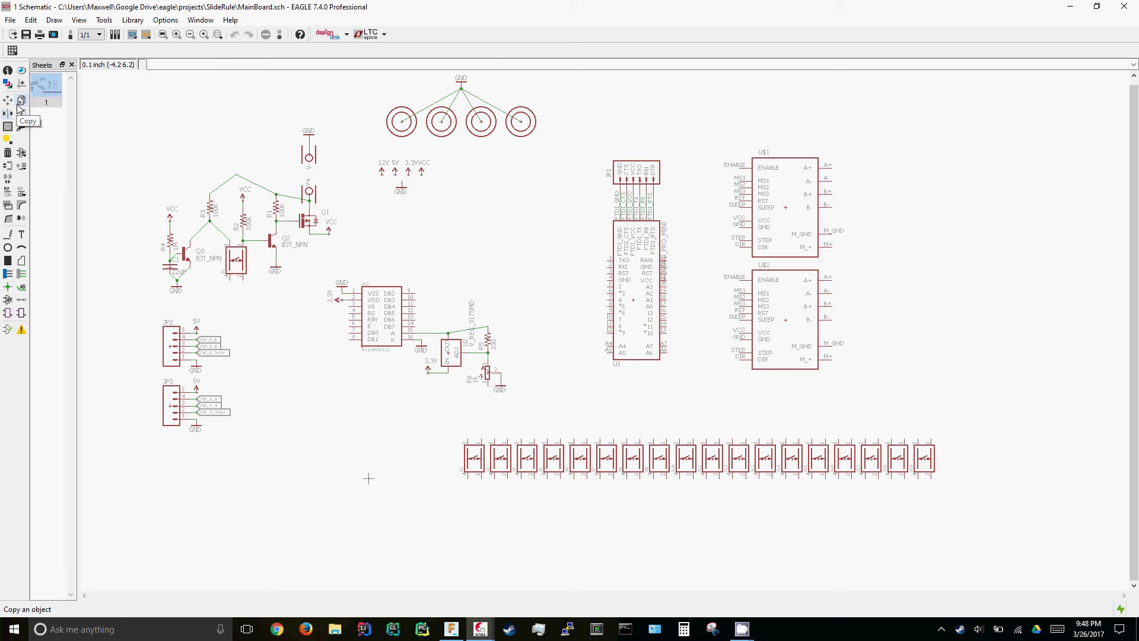
Switch to the MainBoard.brd layout and run Ratsnest to fill the pour, leaving 25 airwires
left_click(10, 19)
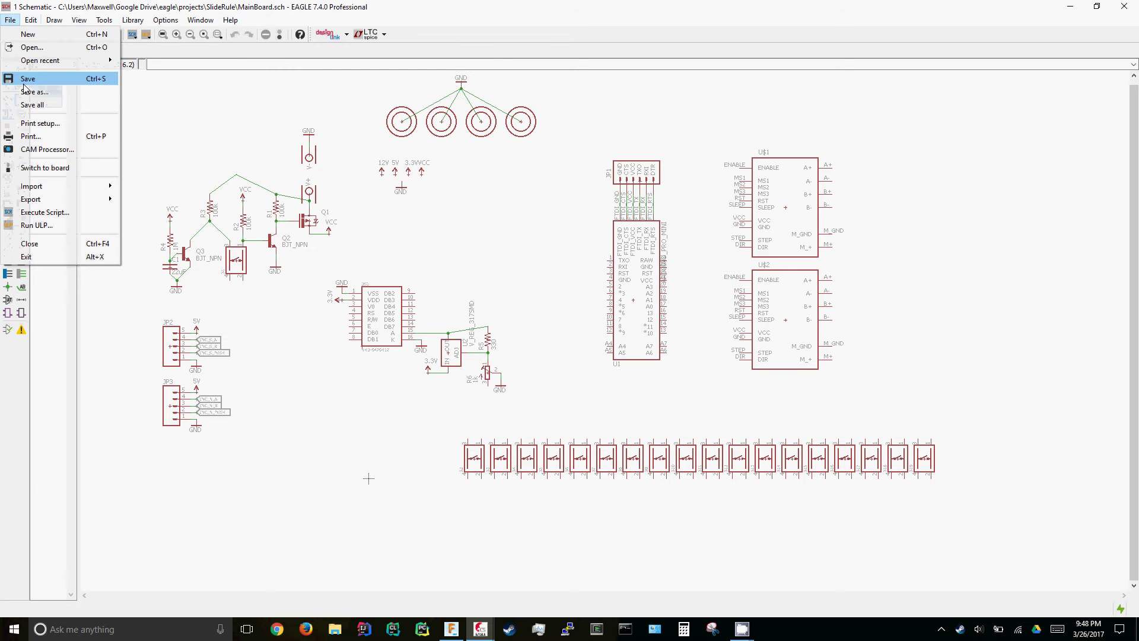
left_click(49, 169)
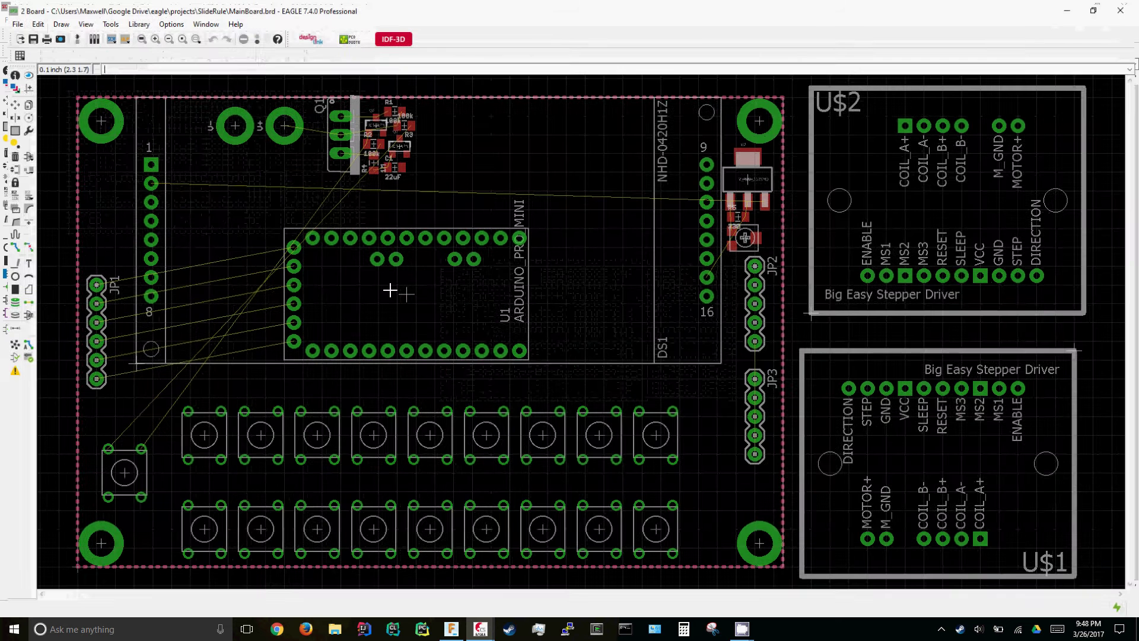
left_click(8, 343)
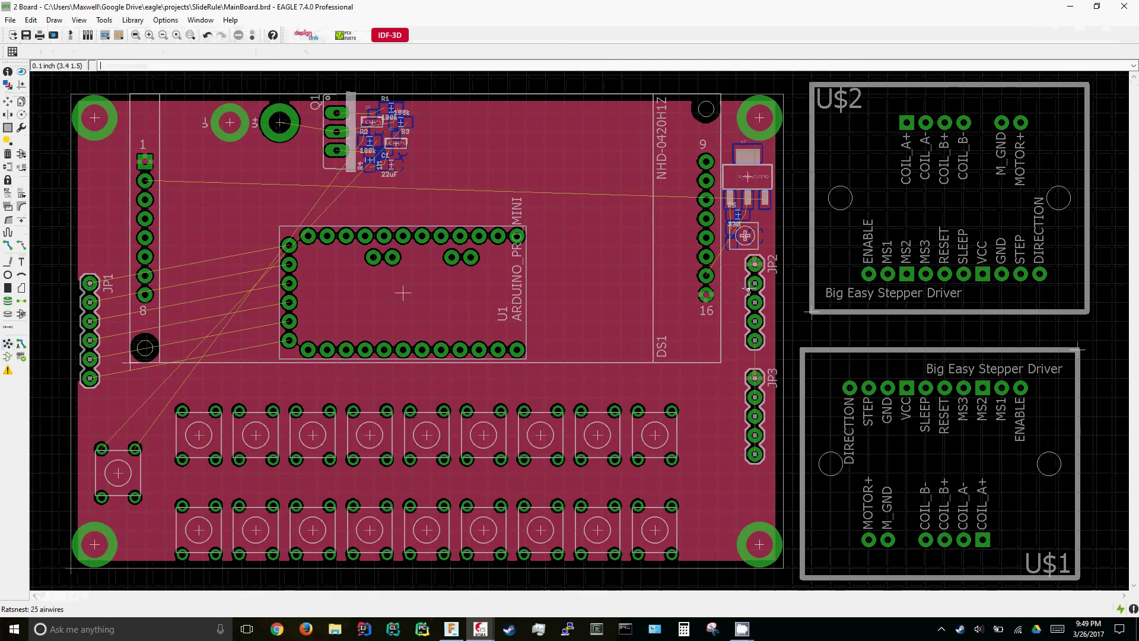
scroll(763, 289, "up", 2)
scroll(813, 289, "down", 3)
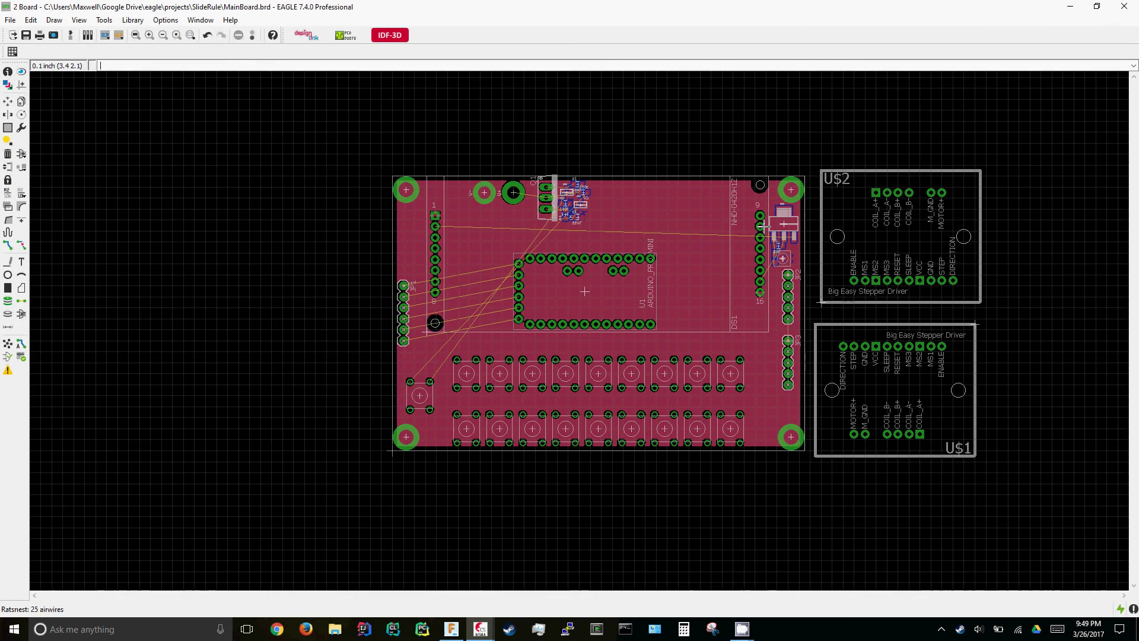
scroll(641, 270, "up", 2)
scroll(641, 270, "down", 1)
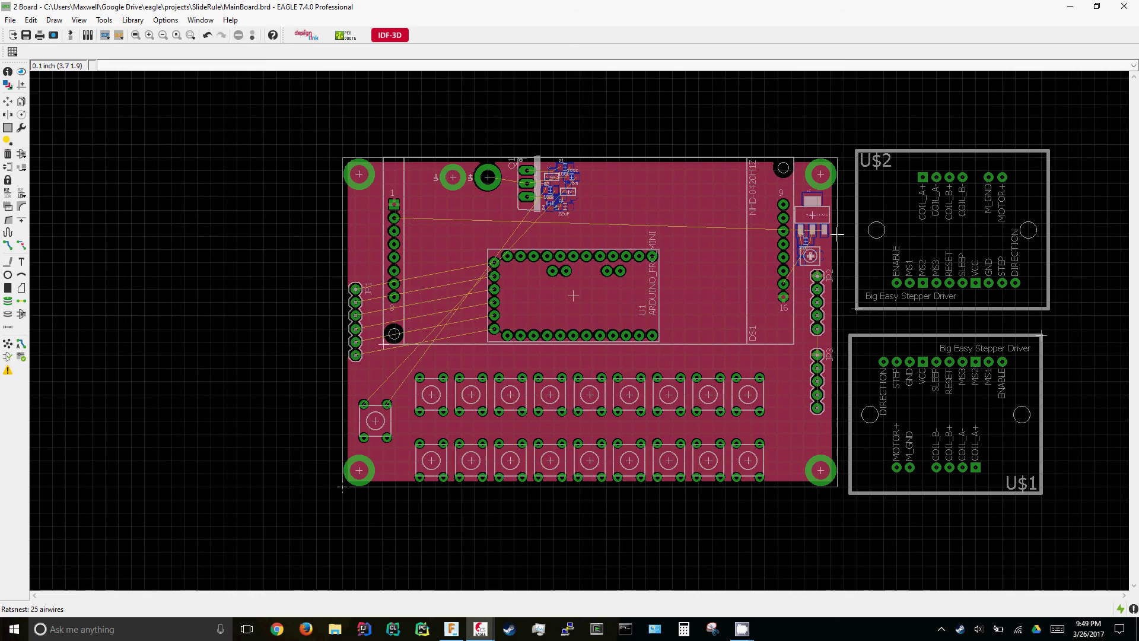
scroll(837, 235, "up", 4)
scroll(838, 235, "down", 5)
scroll(837, 235, "up", 3)
scroll(838, 235, "down", 1)
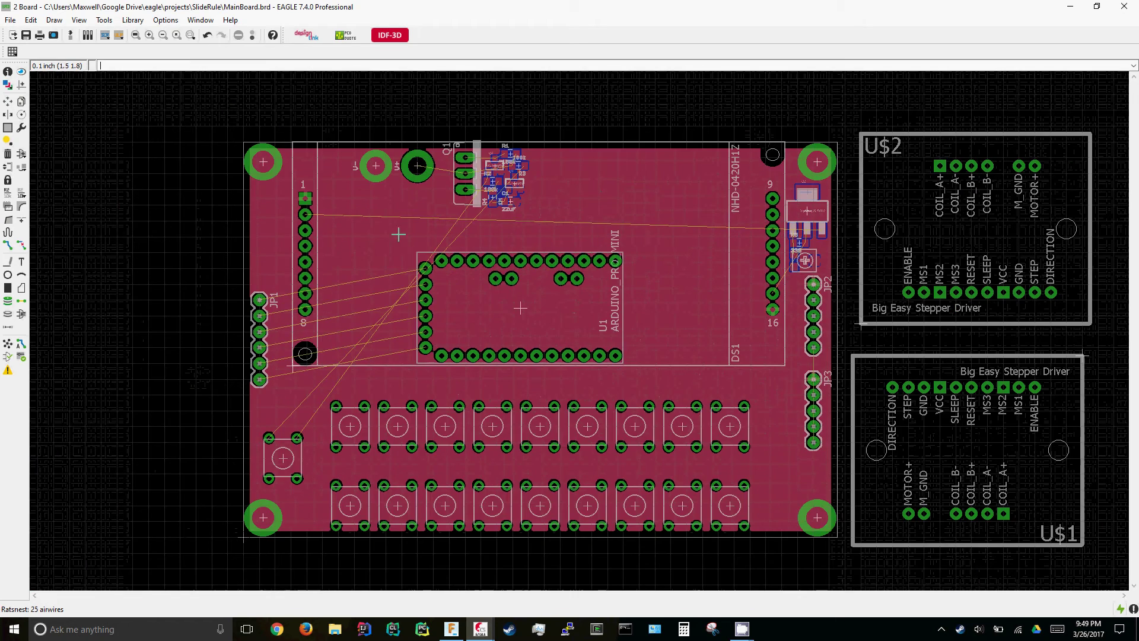
scroll(382, 139, "up", 3)
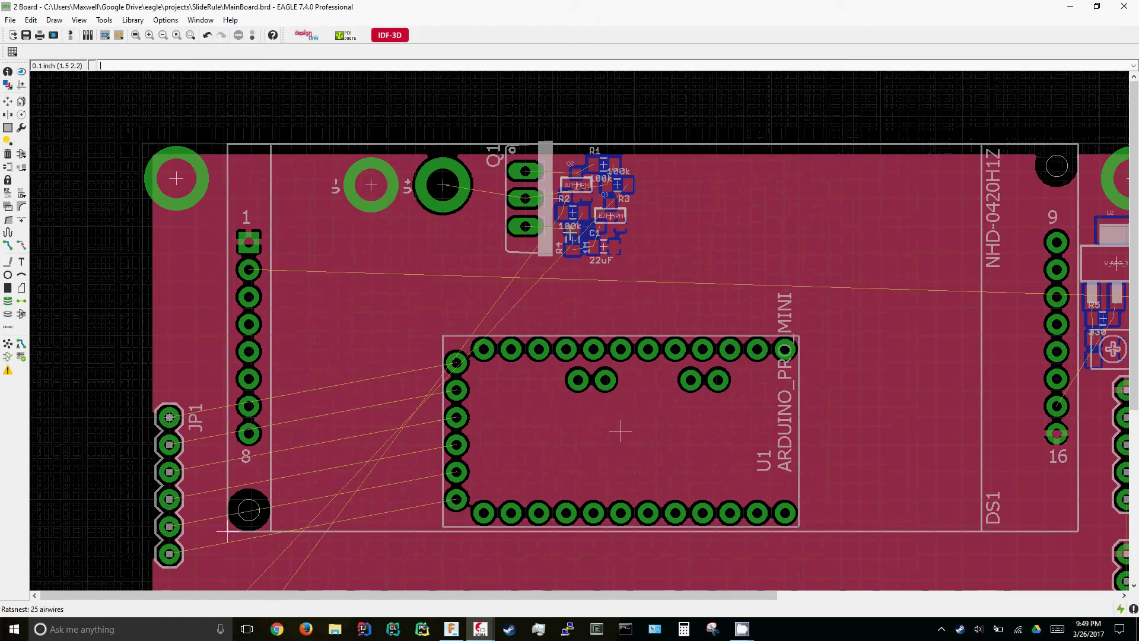
scroll(623, 208, "down", 6)
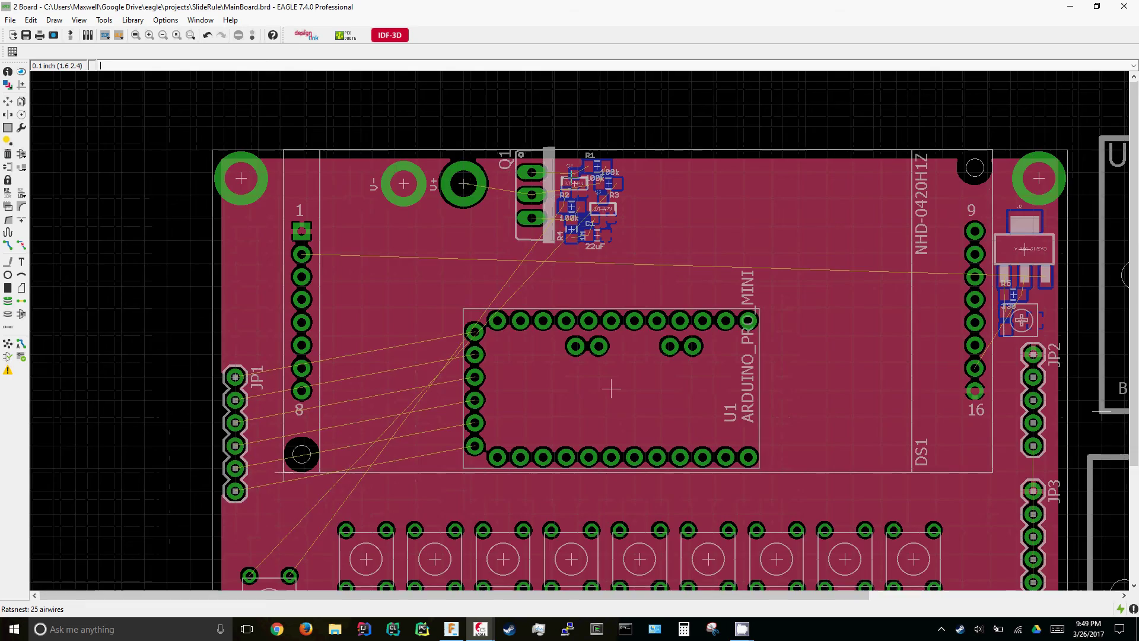
scroll(390, 380, "up", 5)
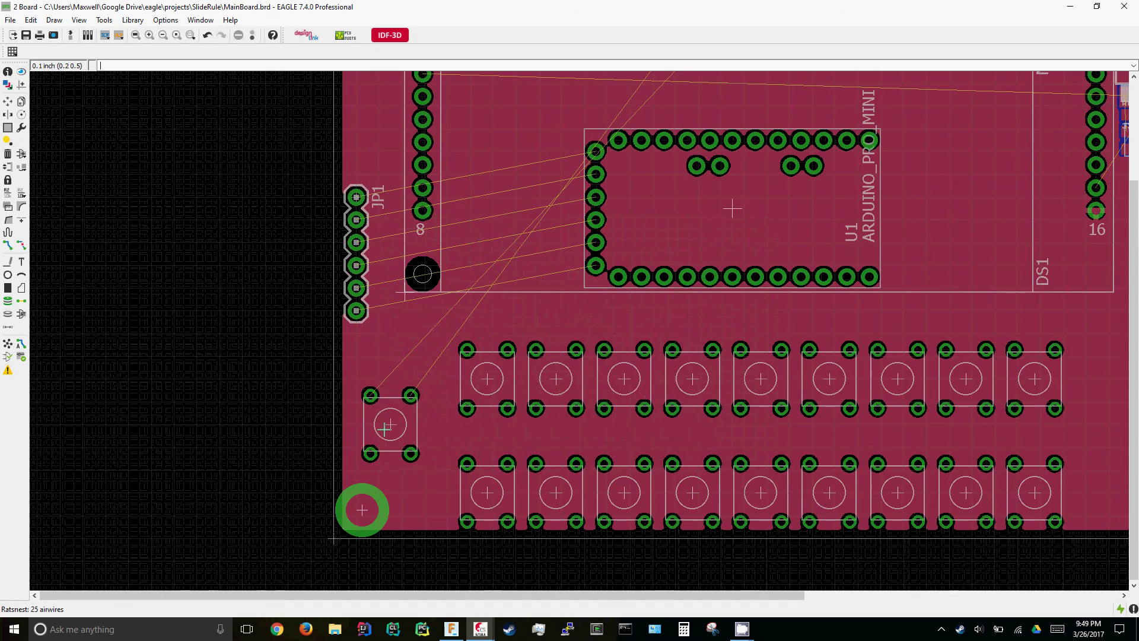
scroll(397, 440, "up", 1)
scroll(394, 442, "down", 2)
scroll(393, 443, "up", 1)
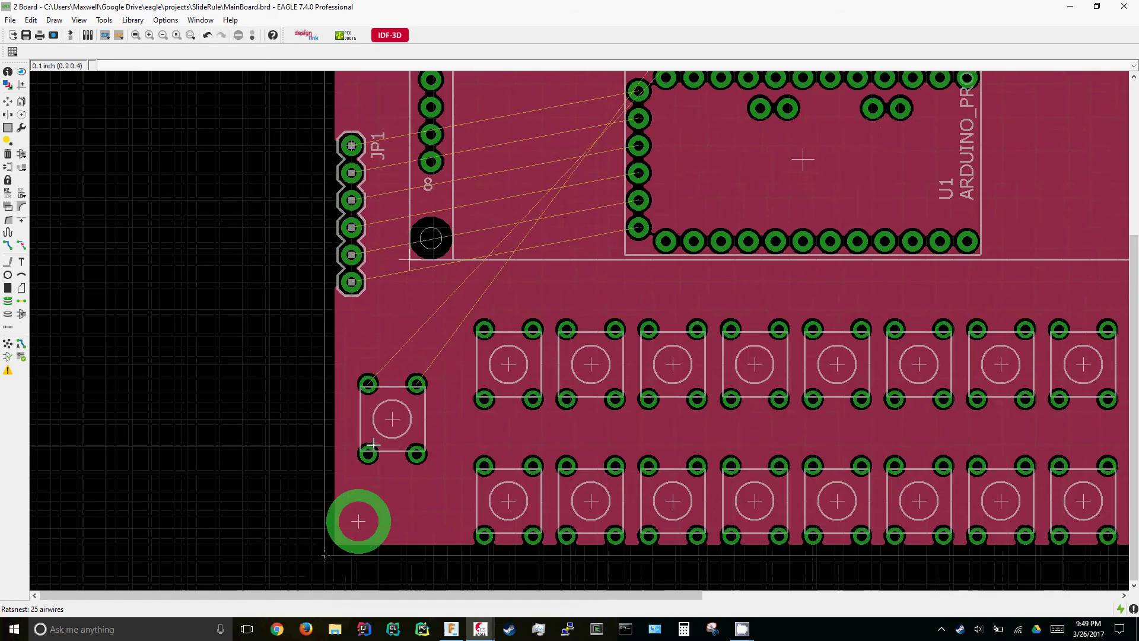
scroll(391, 444, "down", 2)
scroll(525, 226, "up", 2)
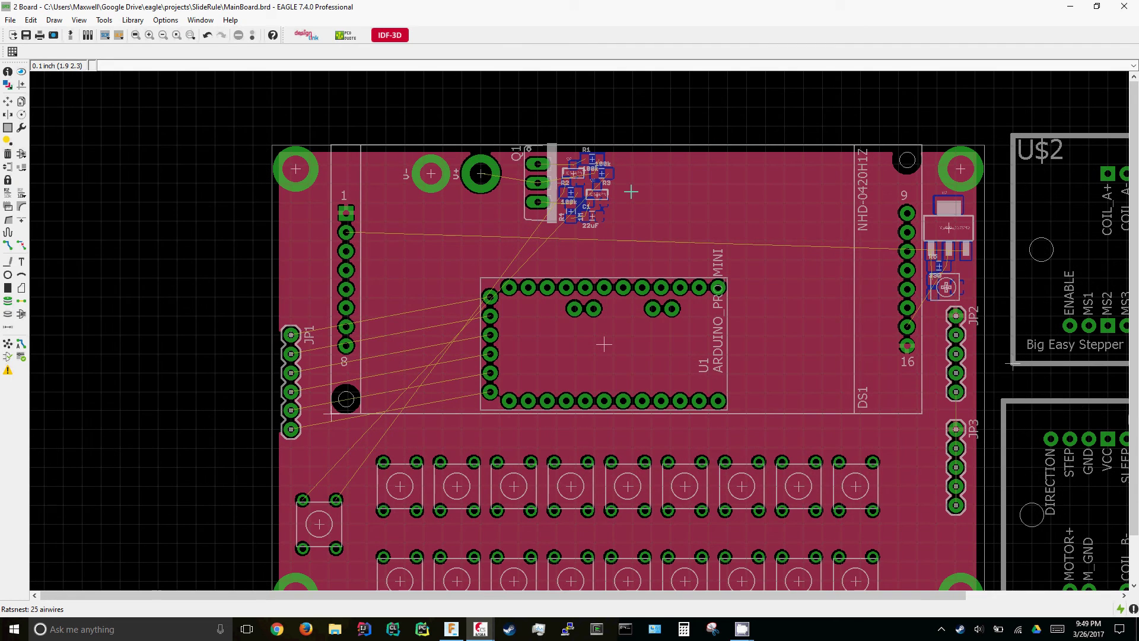
scroll(630, 191, "up", 2)
scroll(641, 214, "down", 3)
scroll(653, 249, "down", 1)
scroll(668, 280, "up", 1)
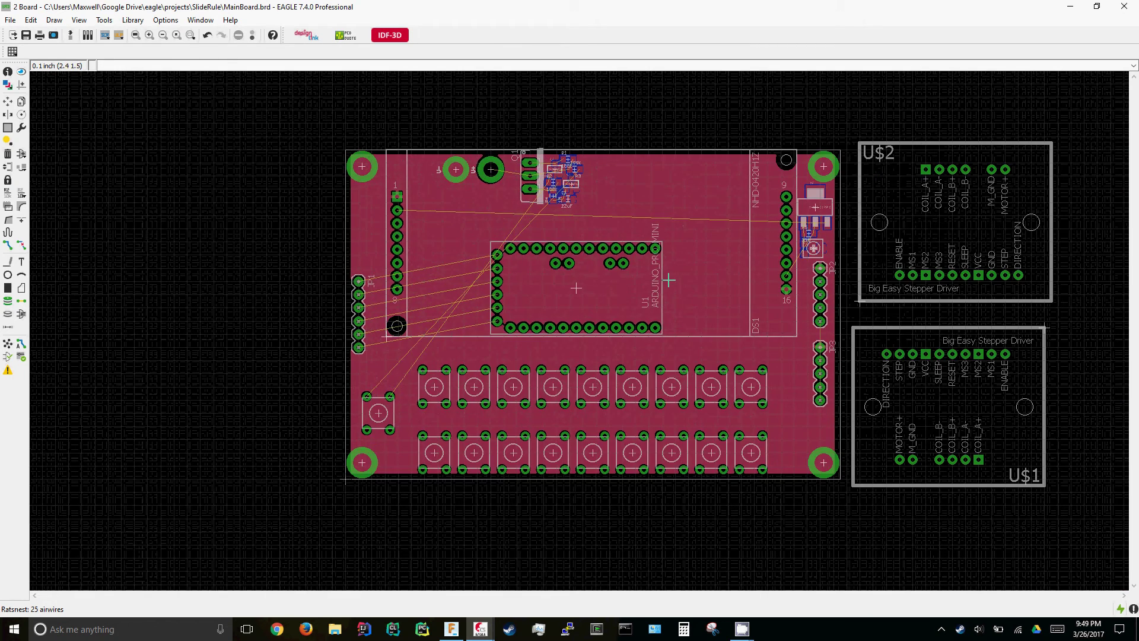
scroll(716, 297, "up", 1)
scroll(424, 286, "down", 2)
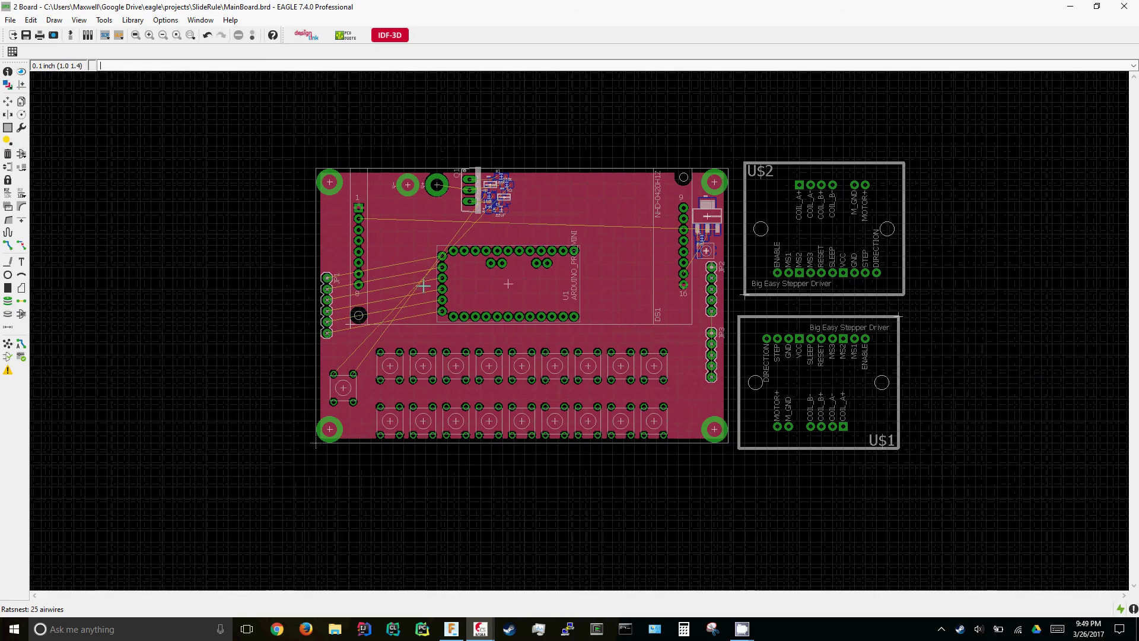
scroll(494, 223, "down", 1)
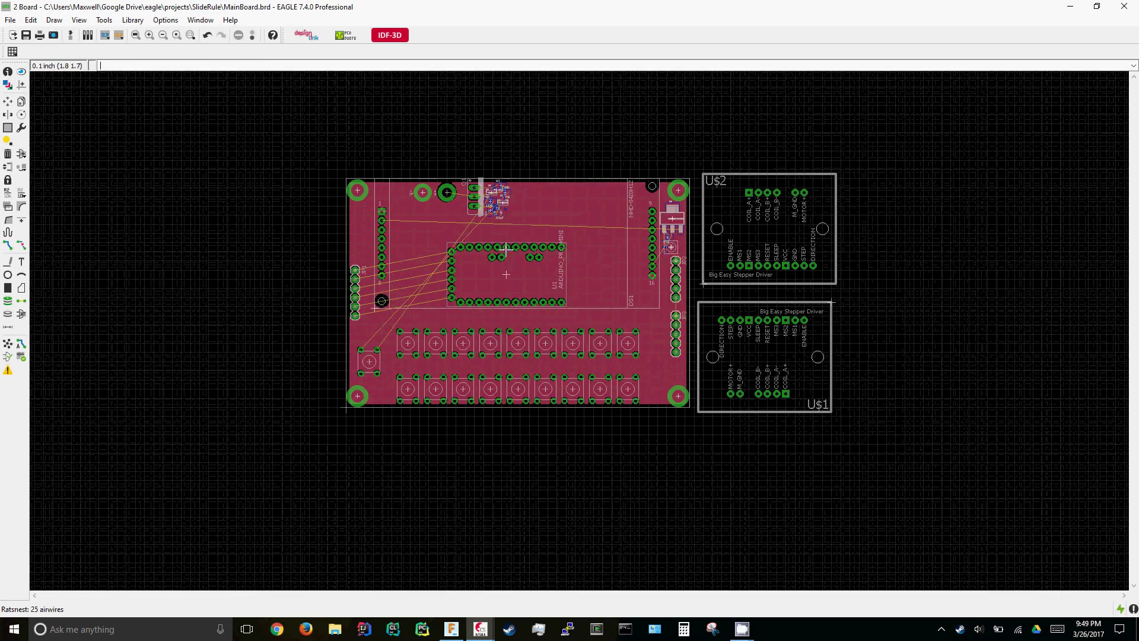
scroll(506, 241, "up", 2)
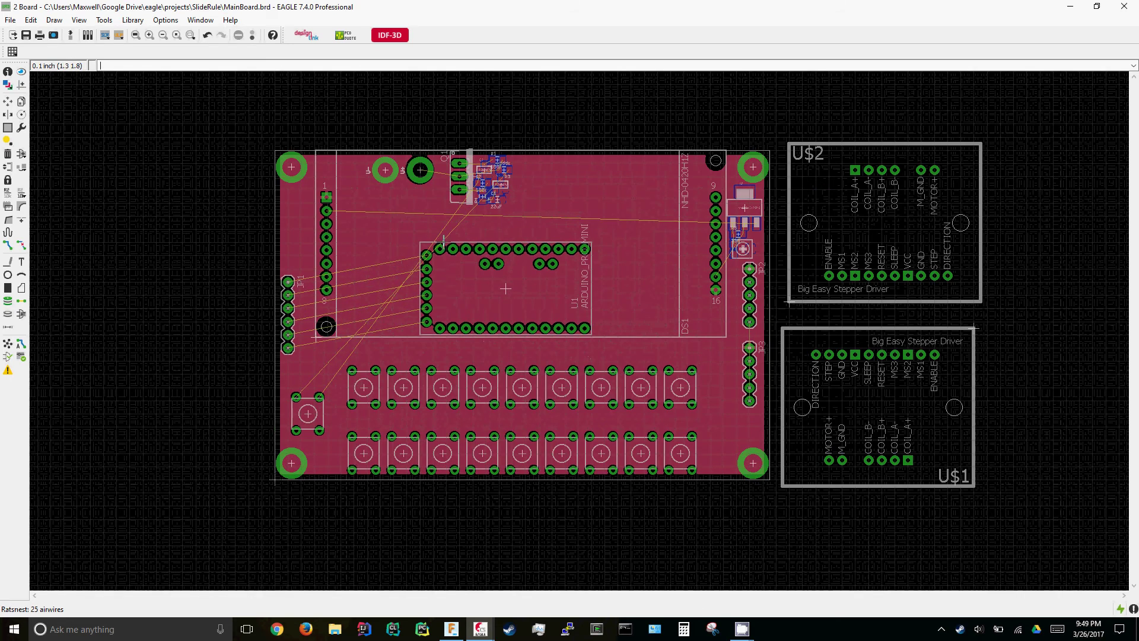